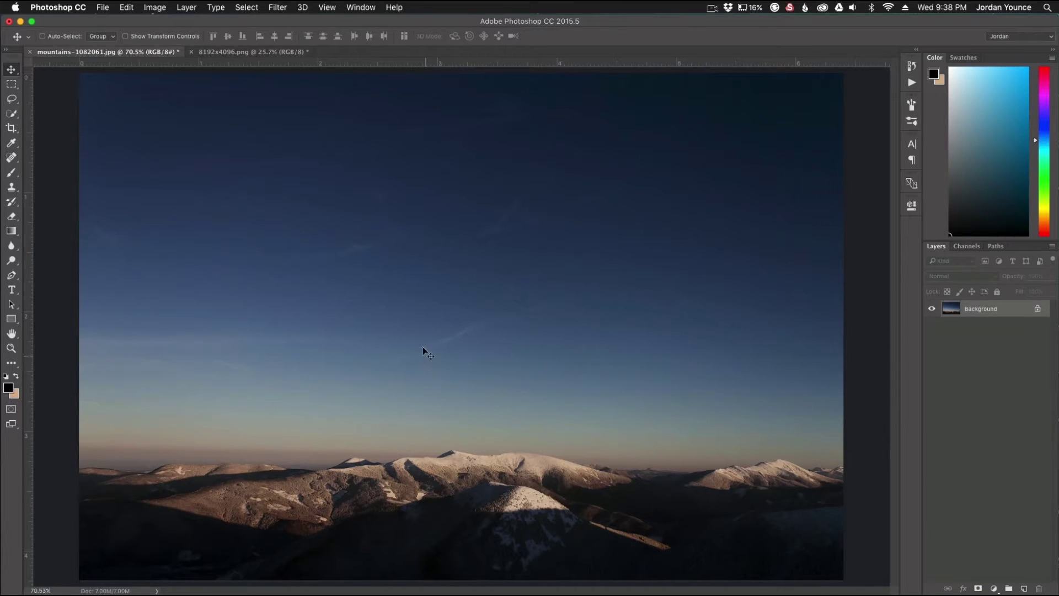
Switch to the 8192x4096.png star field document and zoom in and out to inspect the stars.
click(241, 52)
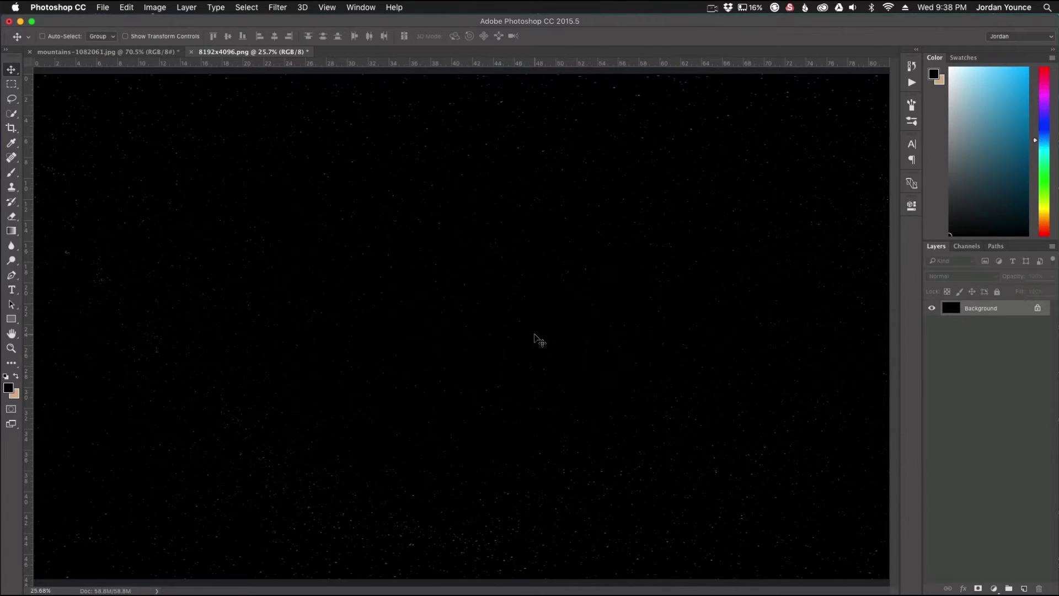
scroll(453, 334, up, 3)
scroll(452, 335, up, 5)
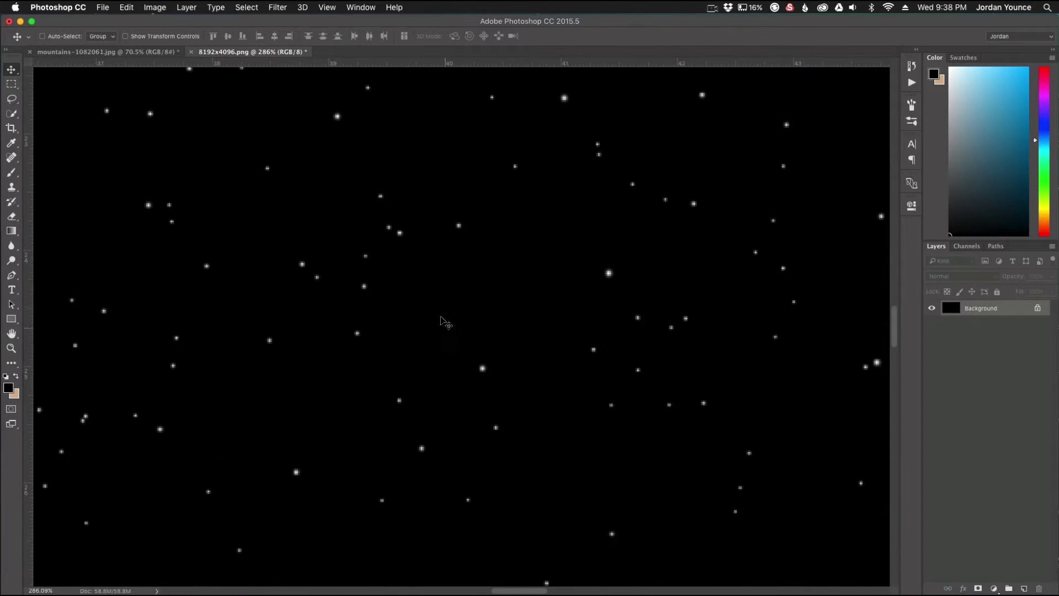
scroll(402, 287, down, 6)
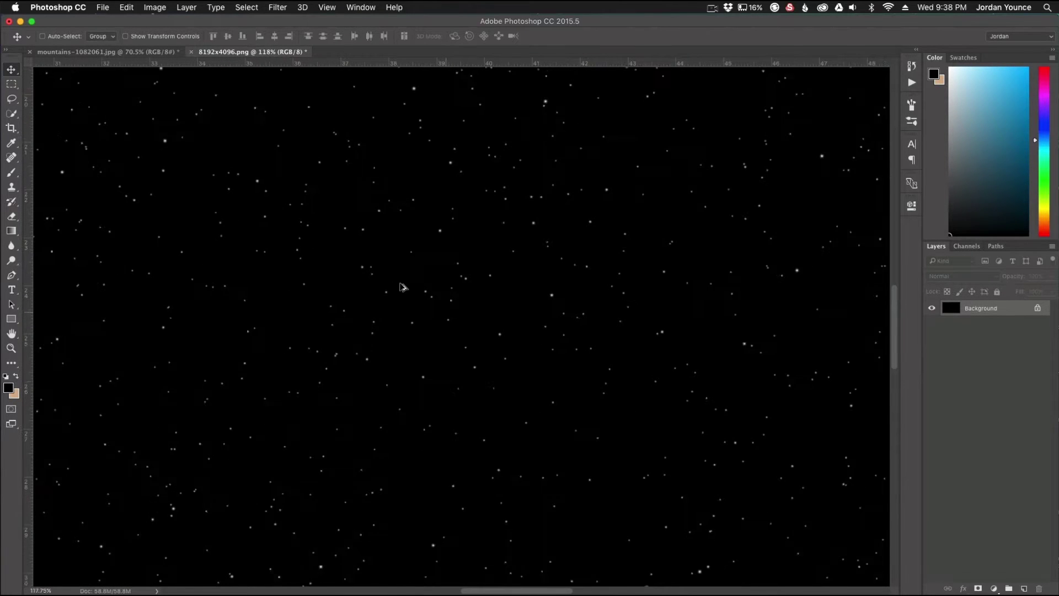
scroll(401, 315, down, 3)
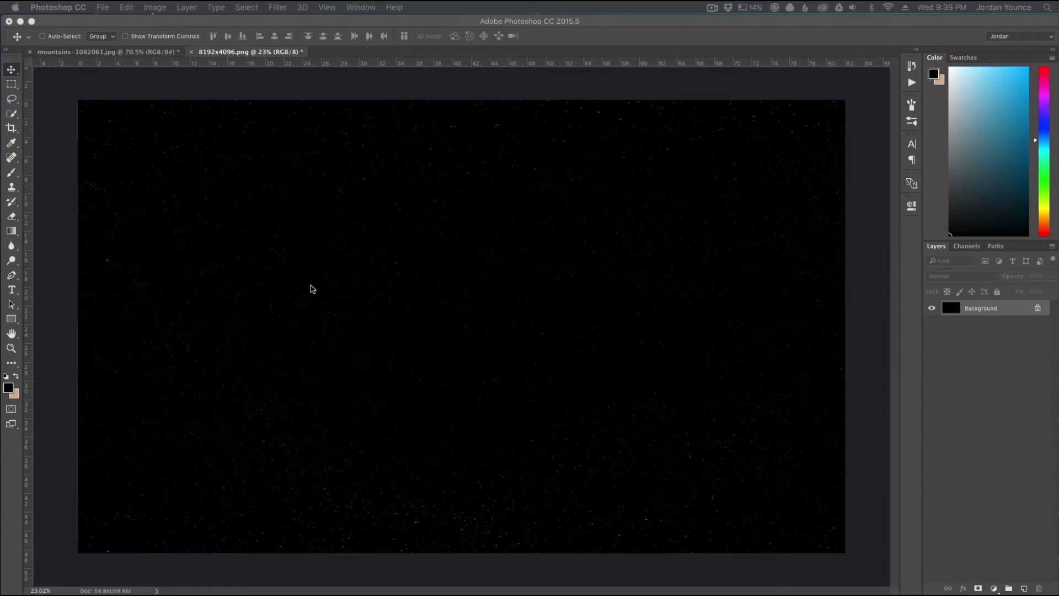
click(11, 83)
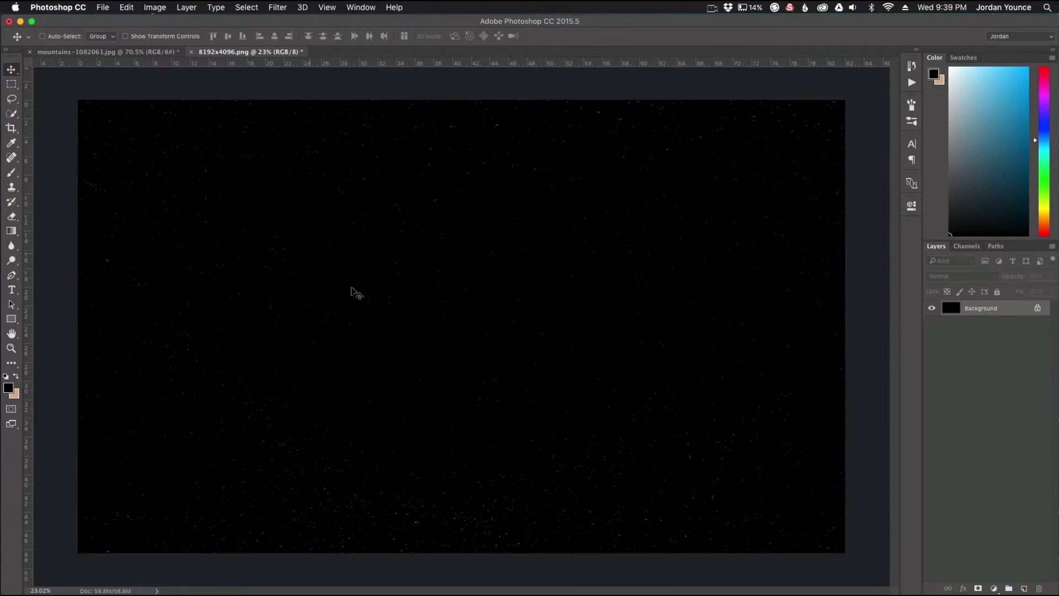
Paste the star field into the mountain photo as a new layer.
click(142, 53)
key(super+v)
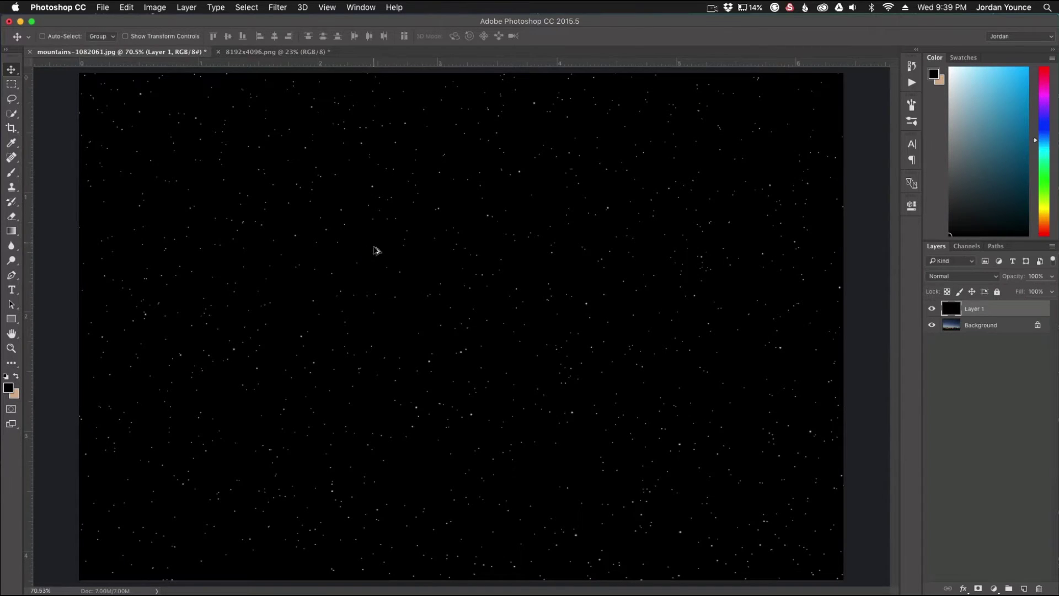
scroll(375, 257, down, 3)
scroll(375, 257, down, 1)
Scale the pasted star layer down with Free Transform so it covers the canvas.
key(super+t)
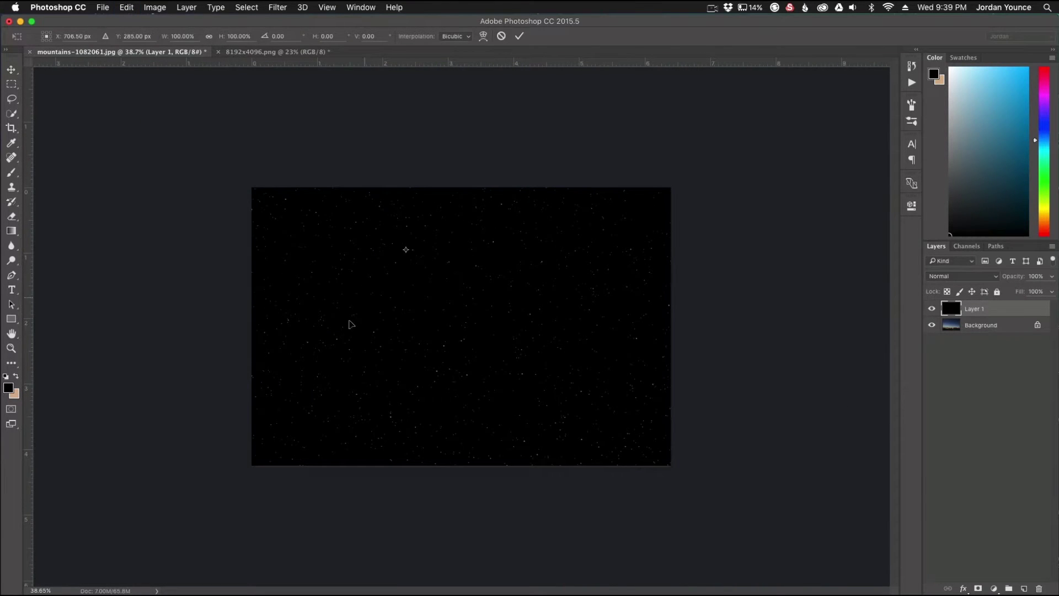
scroll(291, 428, down, 2)
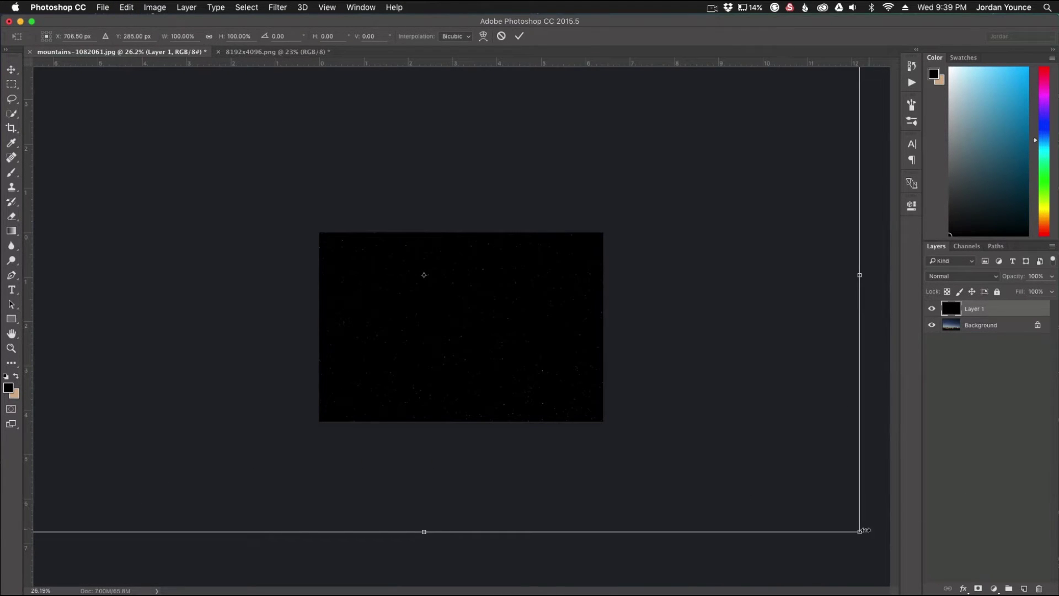
drag(857, 532, 695, 434)
key(Return)
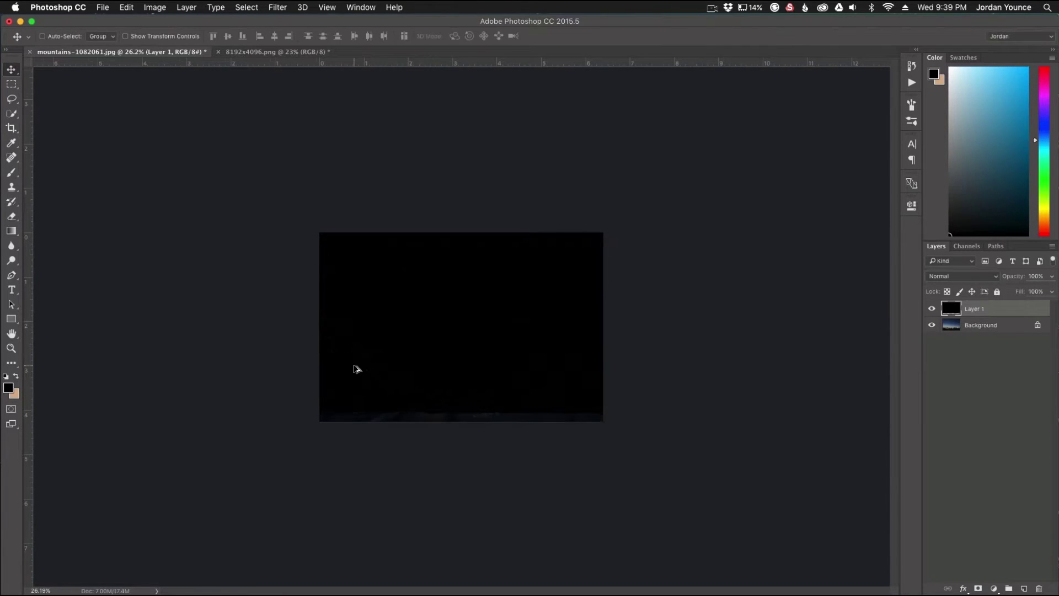
scroll(358, 370, up, 2)
scroll(359, 371, up, 3)
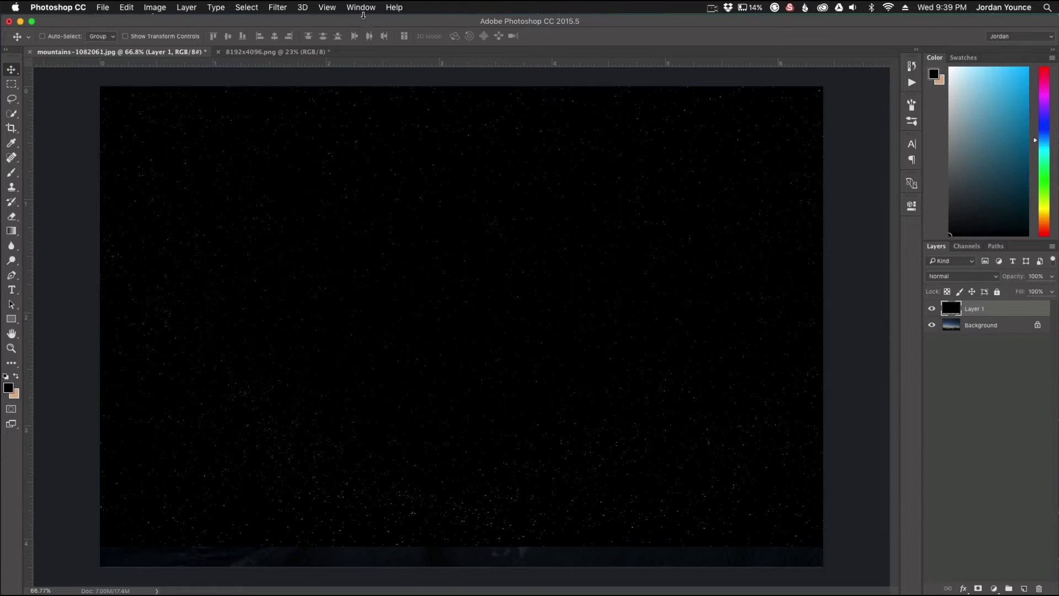
Show the Actions panel and start recording a new 'Star Trail' action in Default Actions.
click(361, 8)
click(369, 98)
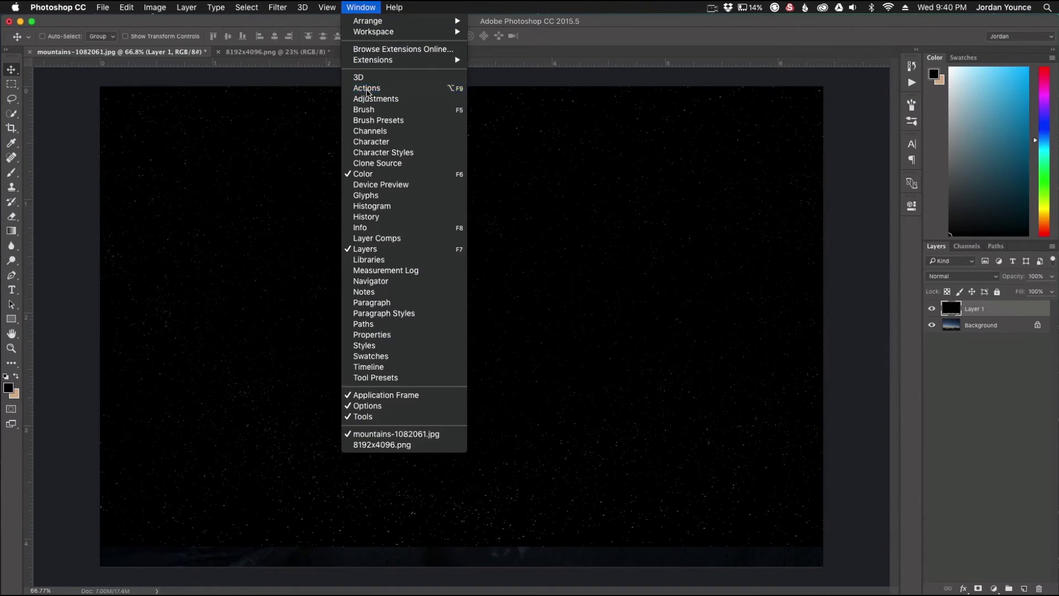
click(714, 70)
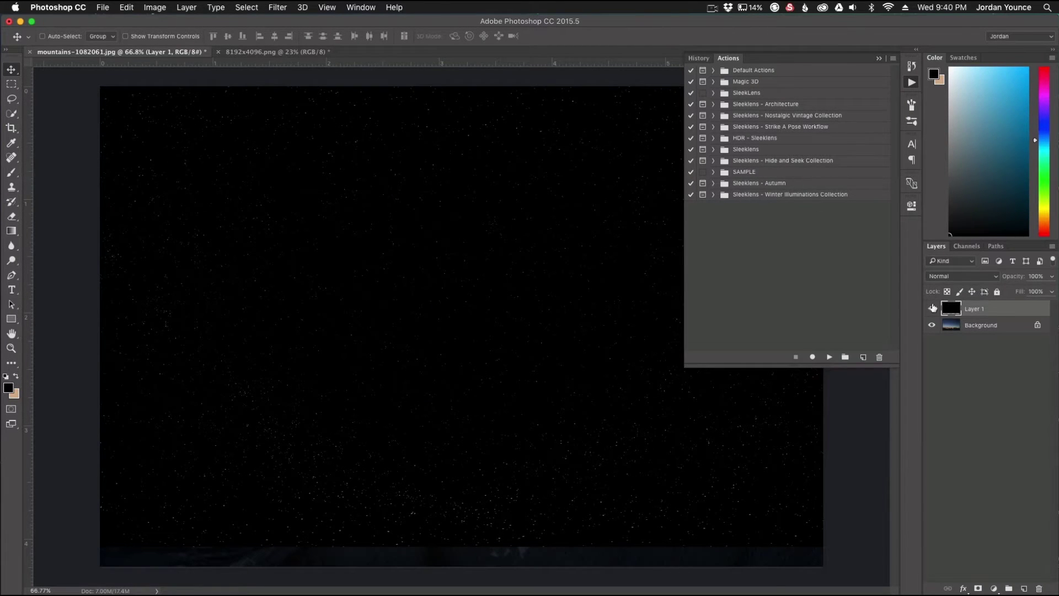
click(864, 358)
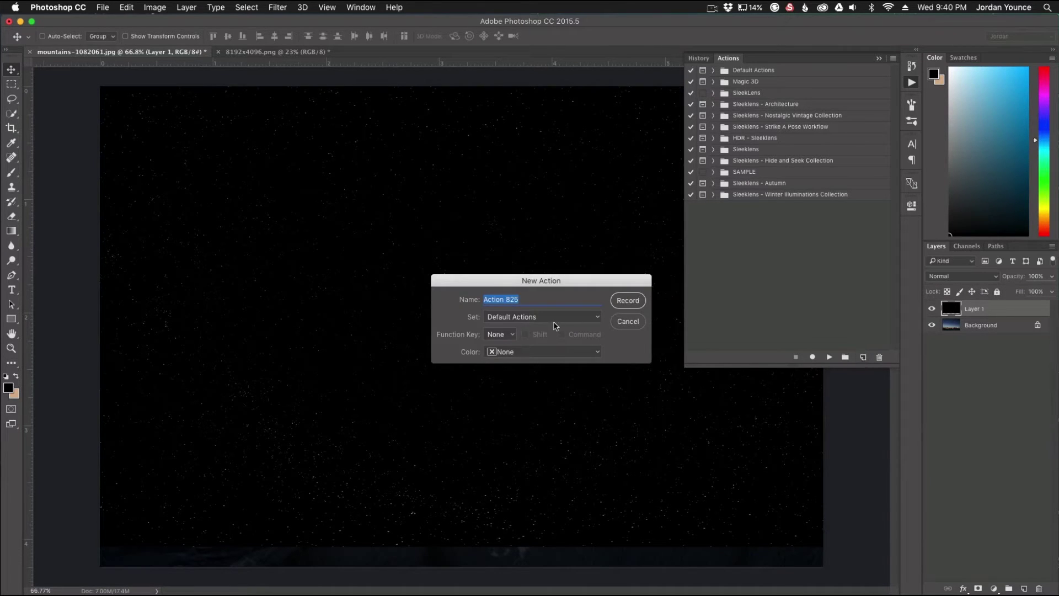
text(Star Trail)
click(519, 316)
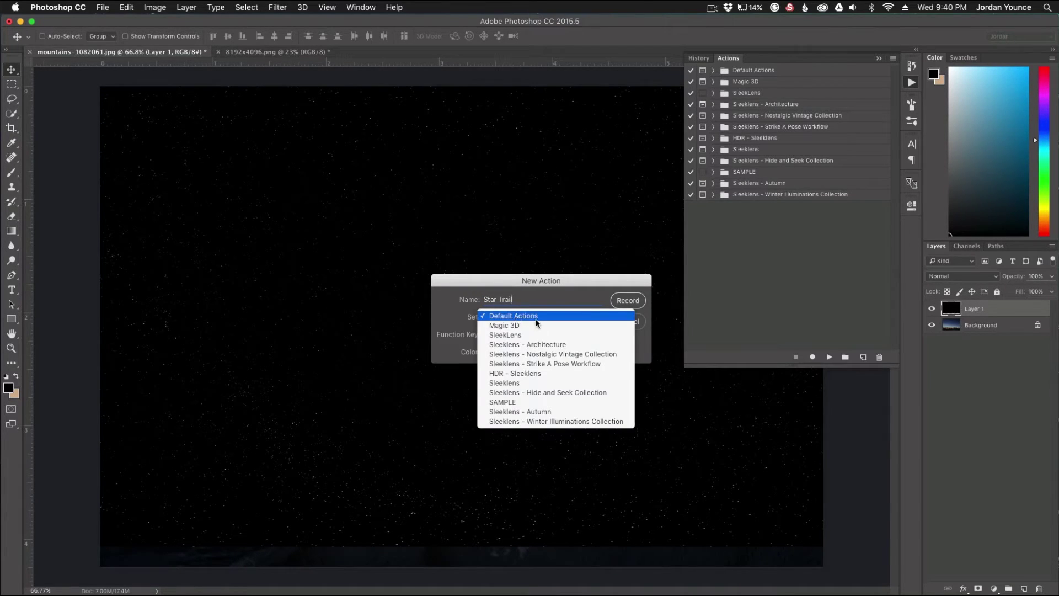
click(533, 316)
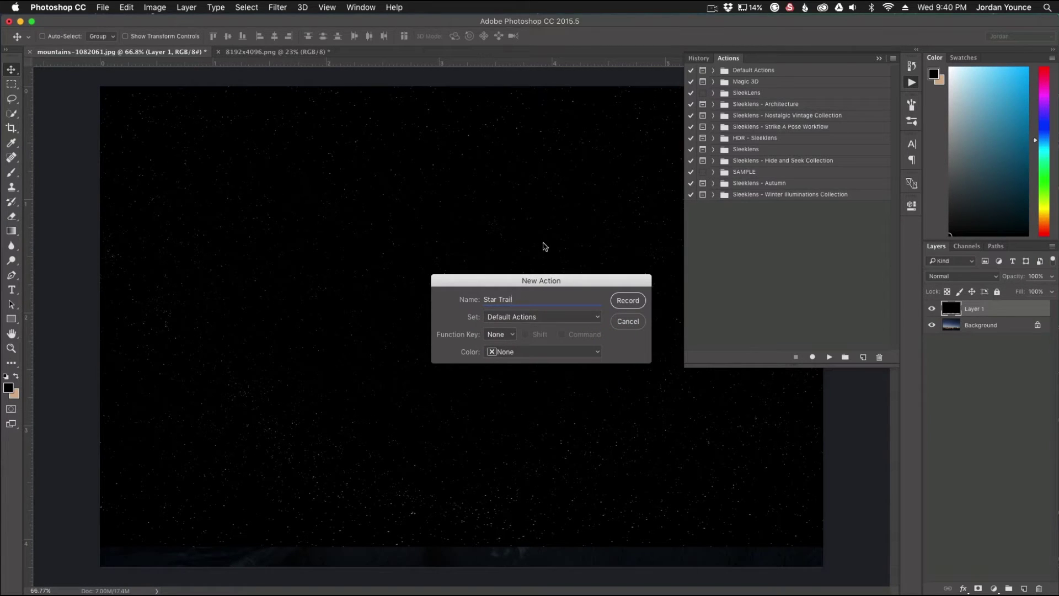
click(628, 302)
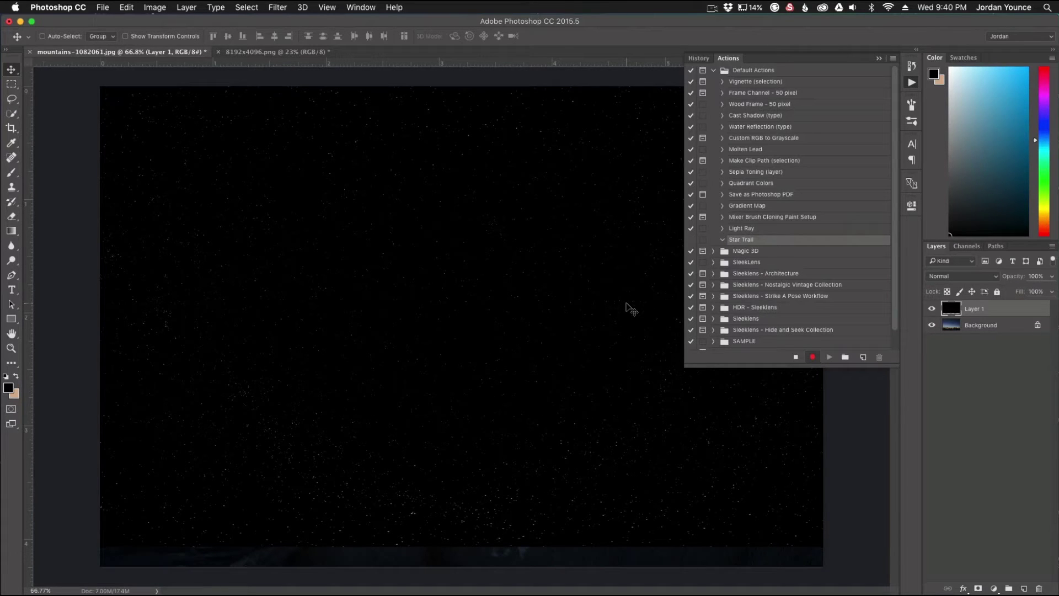
Close the Actions panel and set Layer 1's blend mode to Lighten.
click(878, 59)
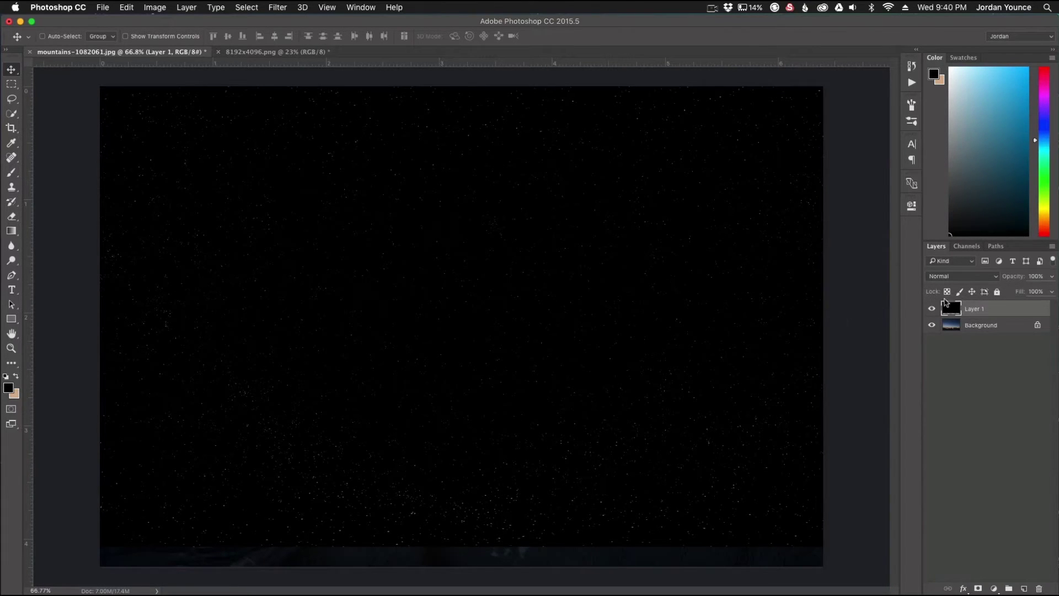
click(953, 277)
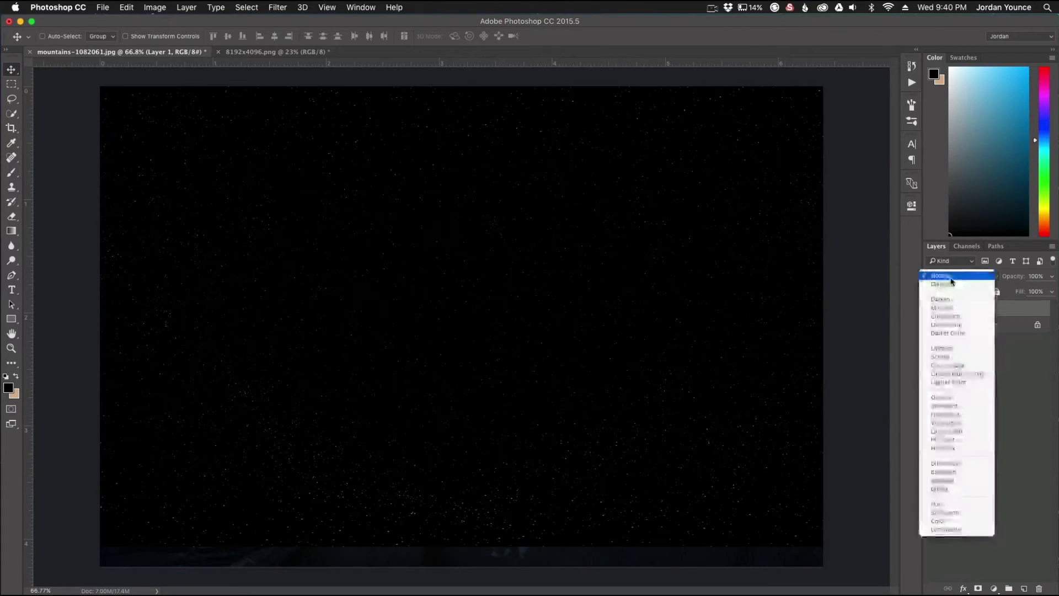
click(941, 348)
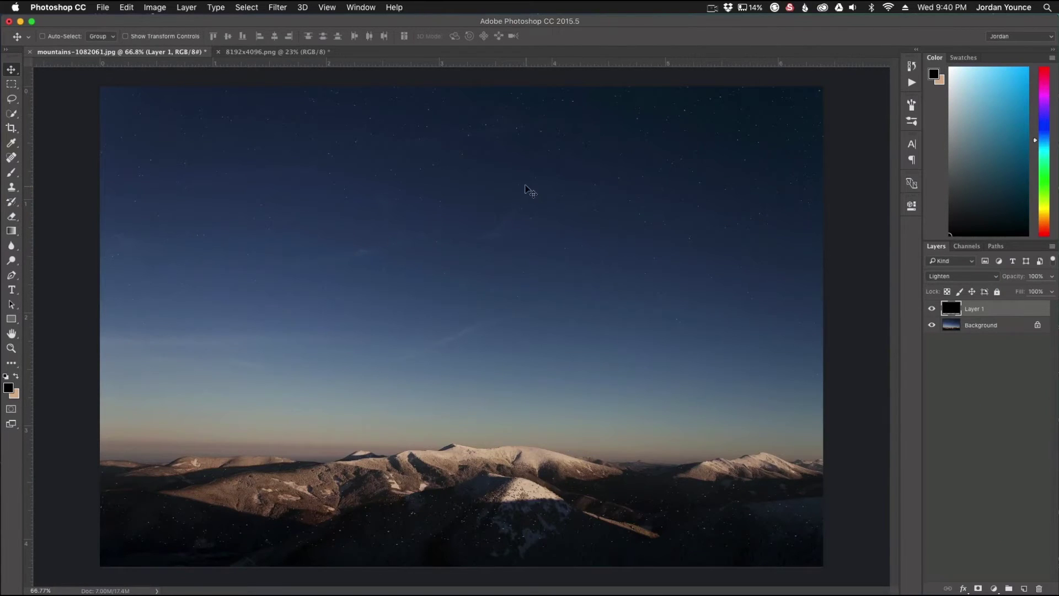
scroll(527, 187, up, 5)
scroll(494, 235, down, 5)
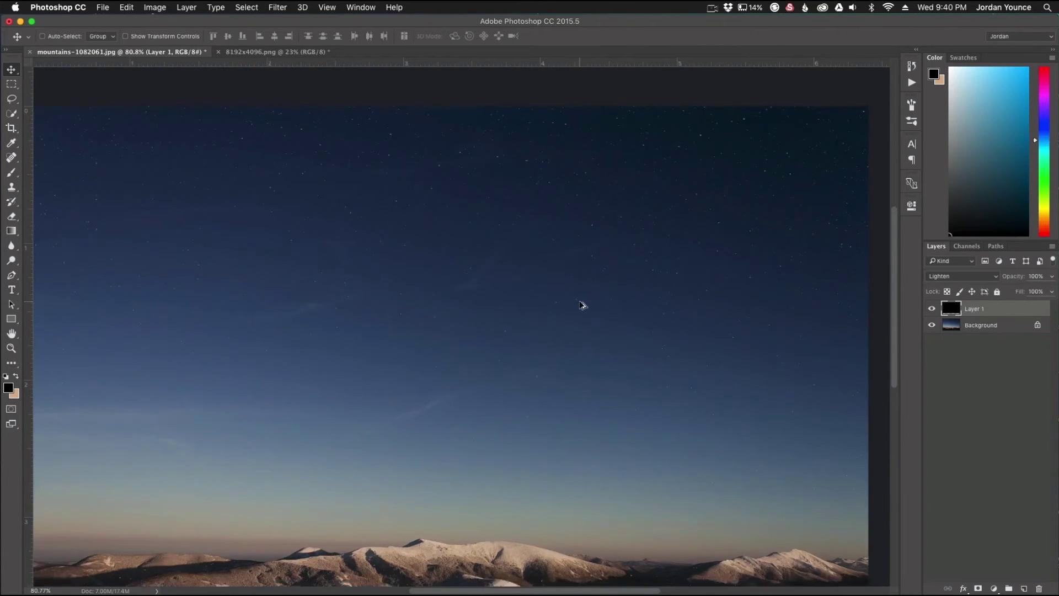
scroll(582, 303, down, 5)
scroll(568, 308, up, 5)
scroll(506, 298, down, 1)
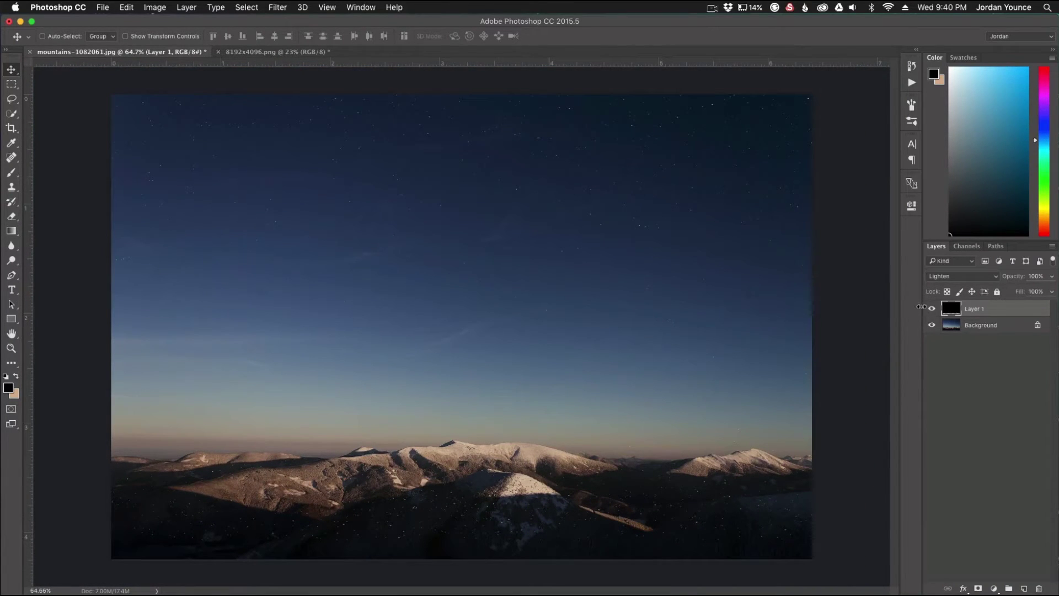
Rotate Layer 1 by 0.1° around a reference point moved down near the horizon.
key(super+t)
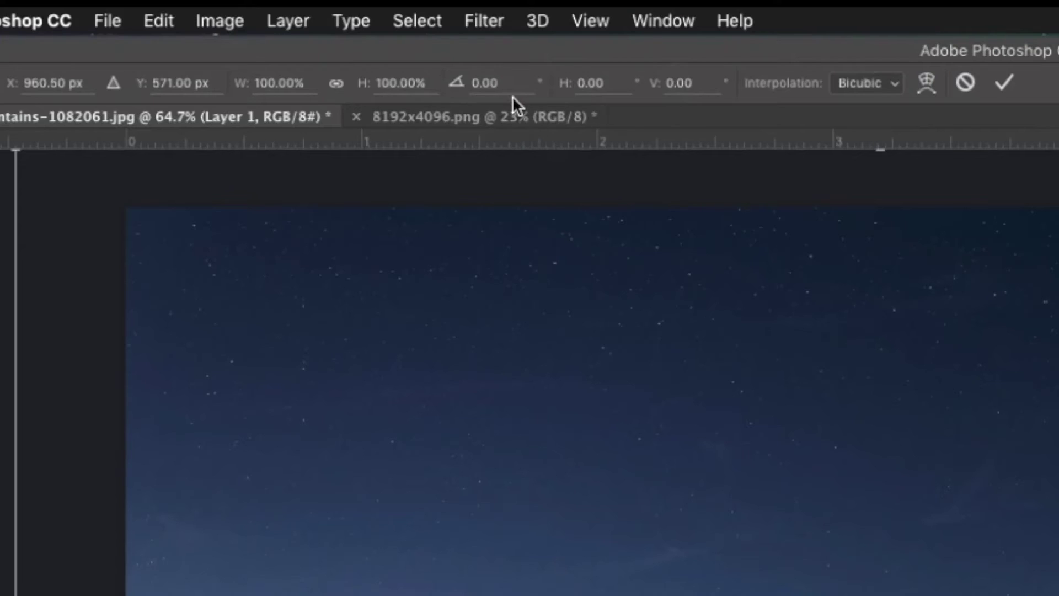
click(488, 83)
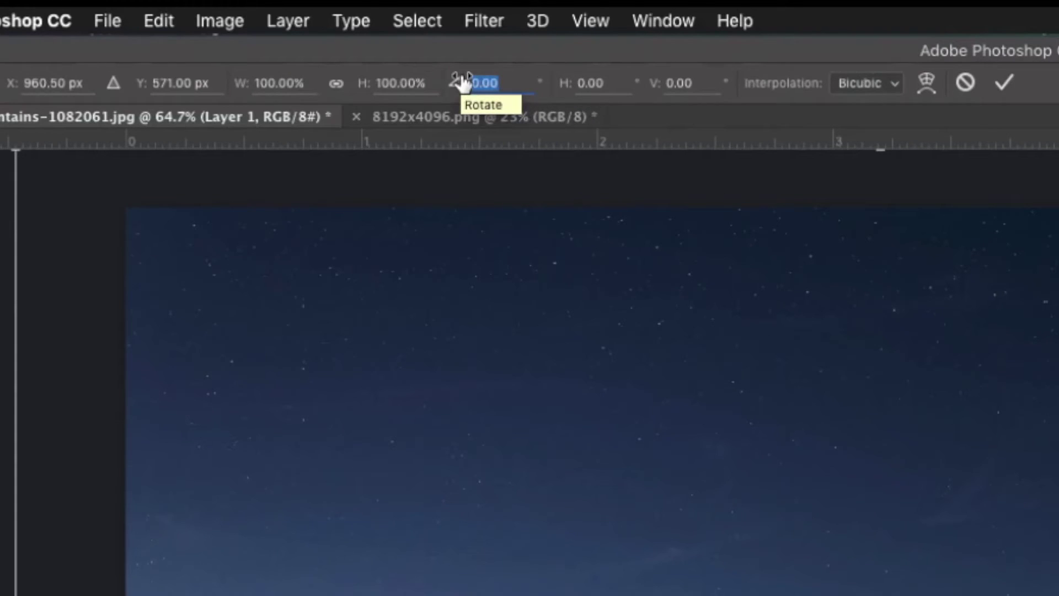
text(.1)
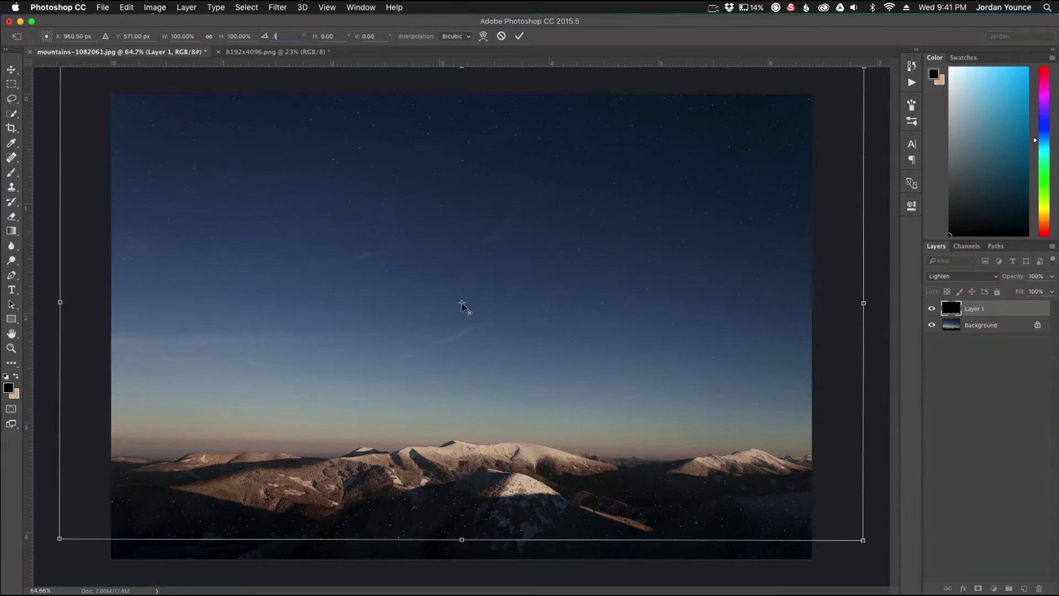
drag(463, 304, 325, 234)
key(Return)
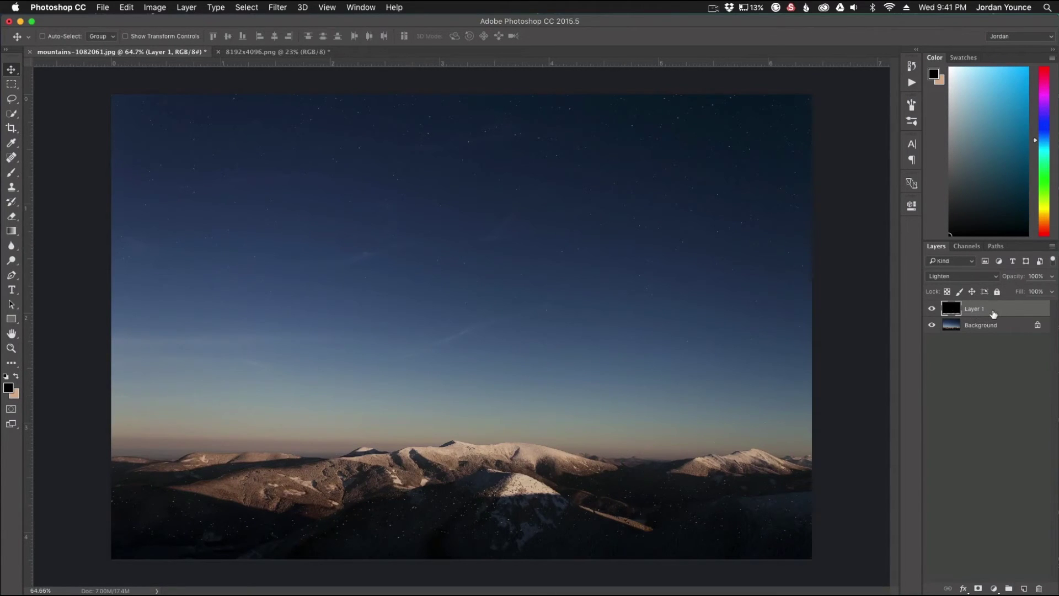
Duplicate the rotated star layer, then stop recording the Star Trail action.
drag(993, 313, 1023, 589)
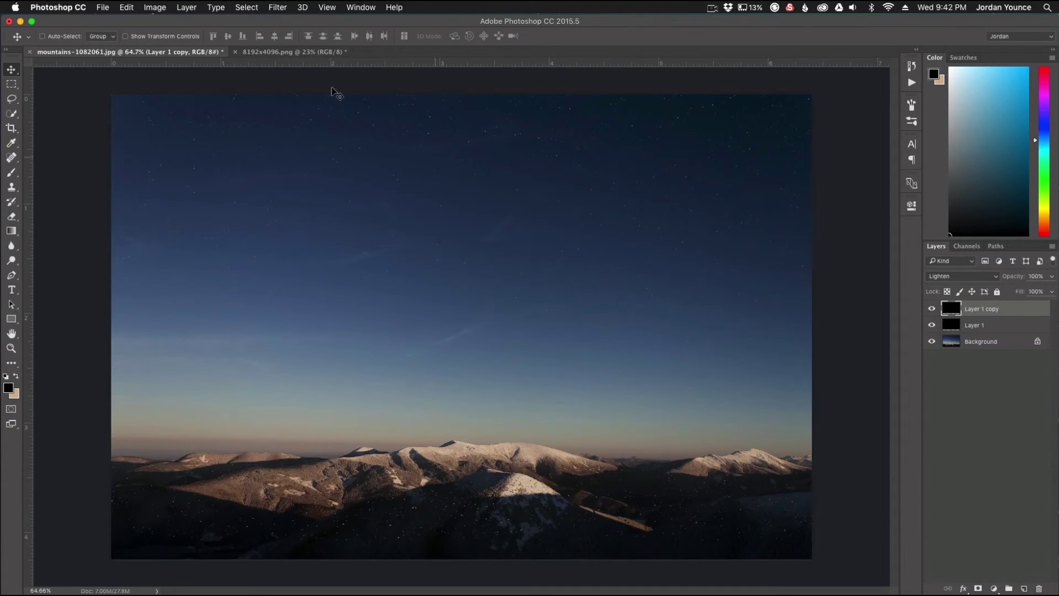
click(364, 7)
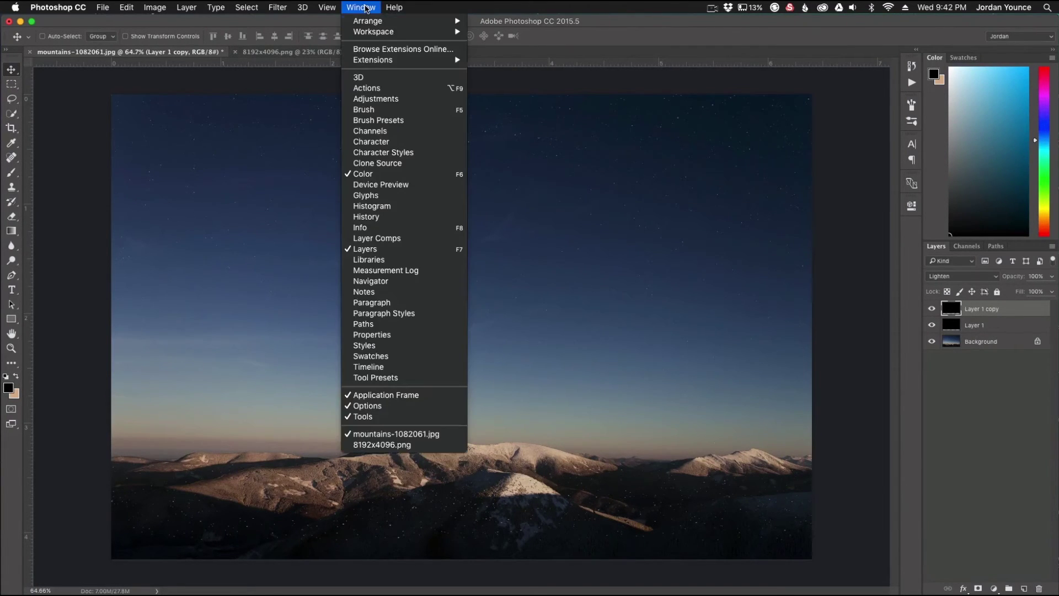
click(376, 90)
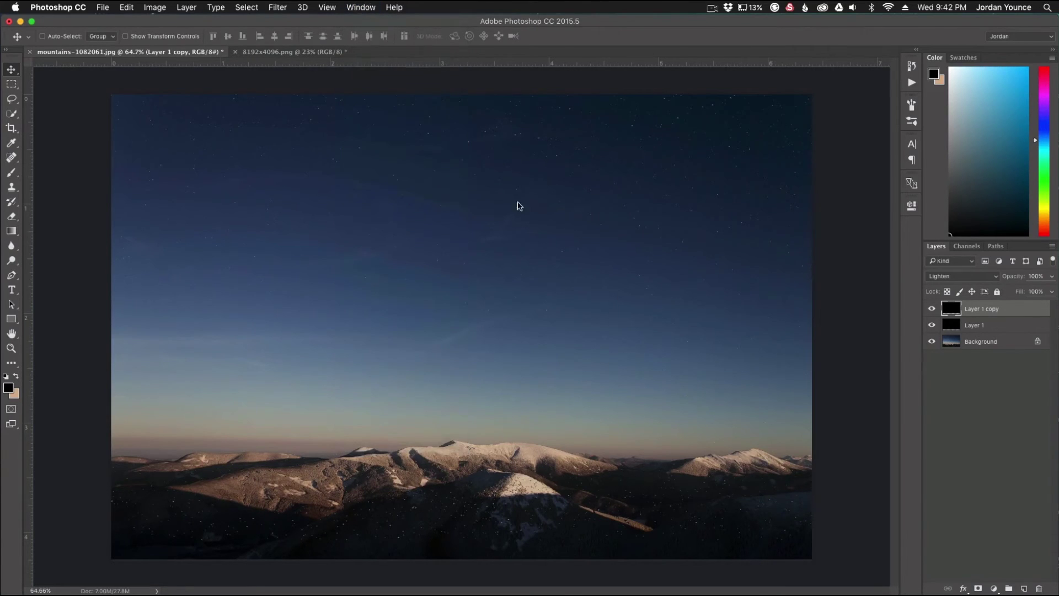
click(813, 356)
click(796, 357)
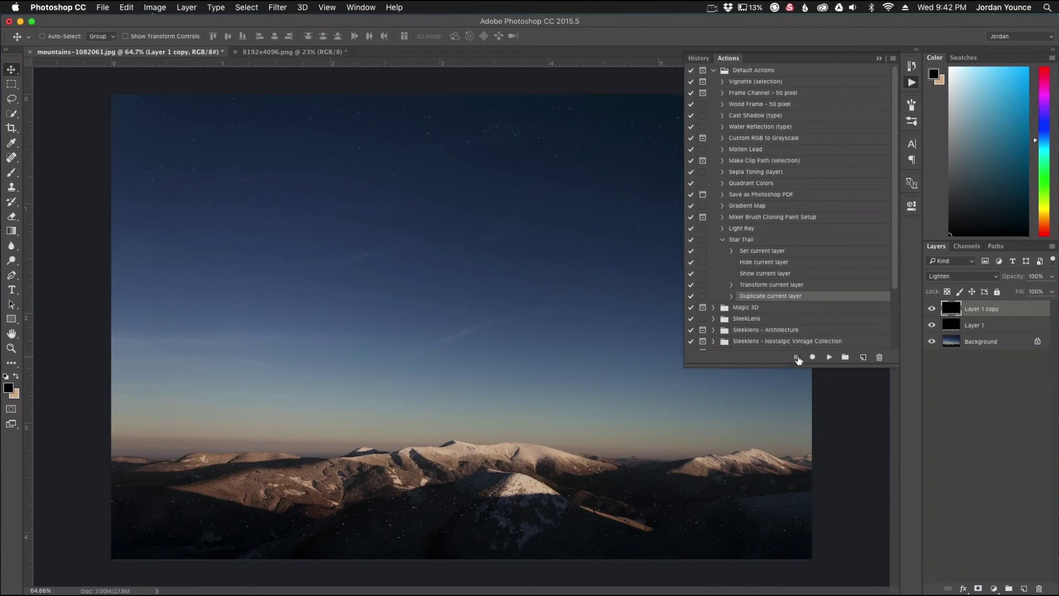
click(880, 58)
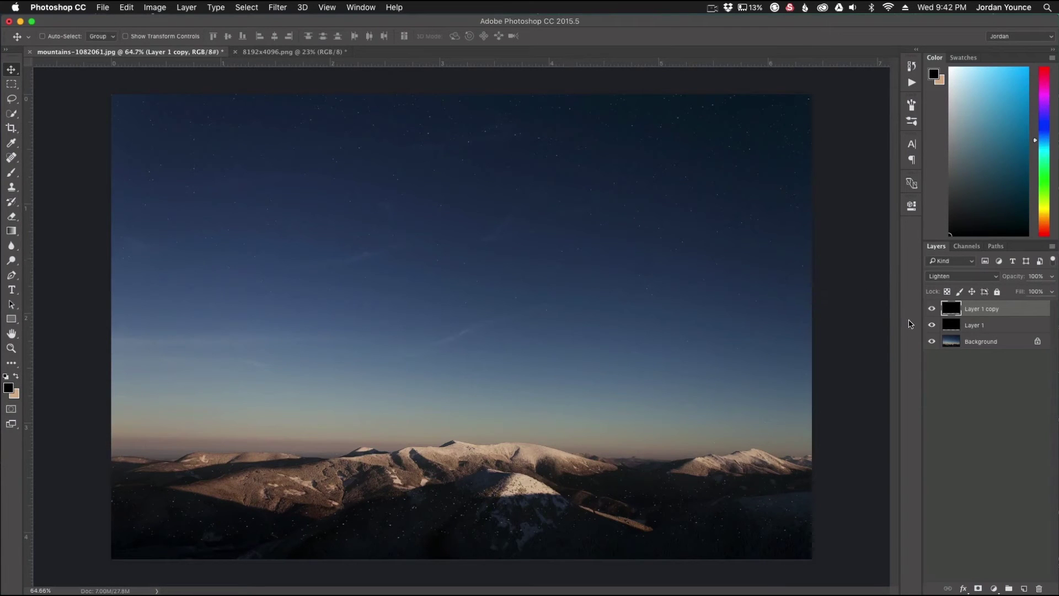
Delete the test Layer 1 copy, leaving Layer 1 above Background.
drag(985, 310, 1039, 589)
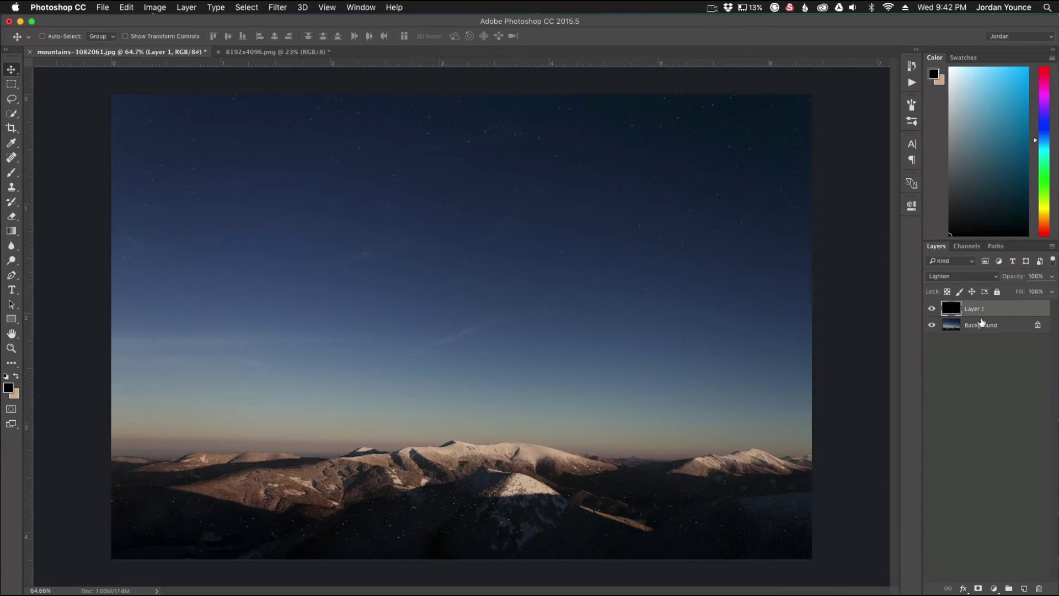
scroll(413, 263, up, 5)
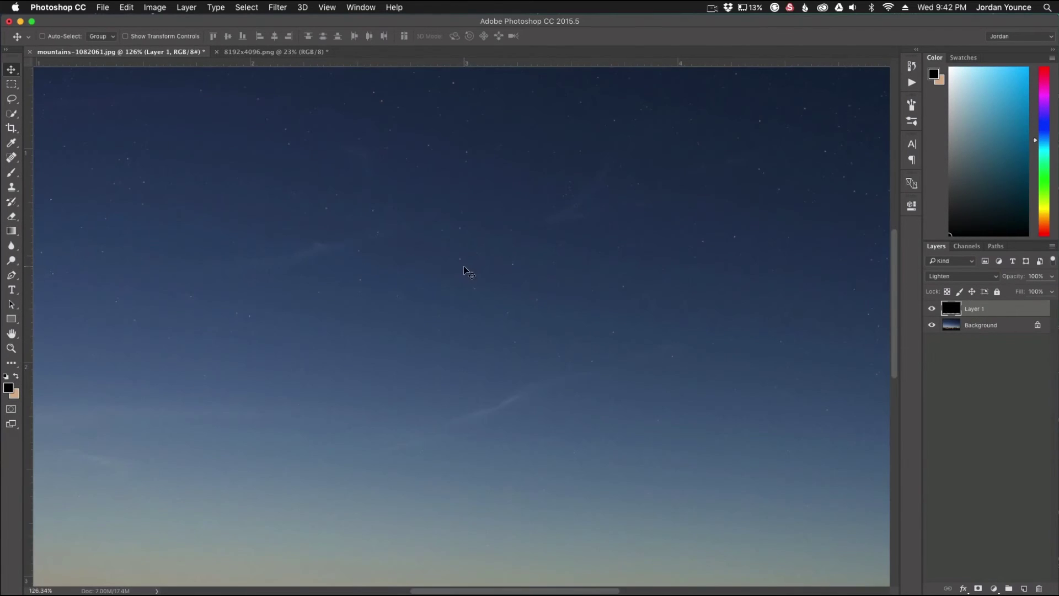
scroll(480, 267, up, 2)
scroll(488, 271, down, 6)
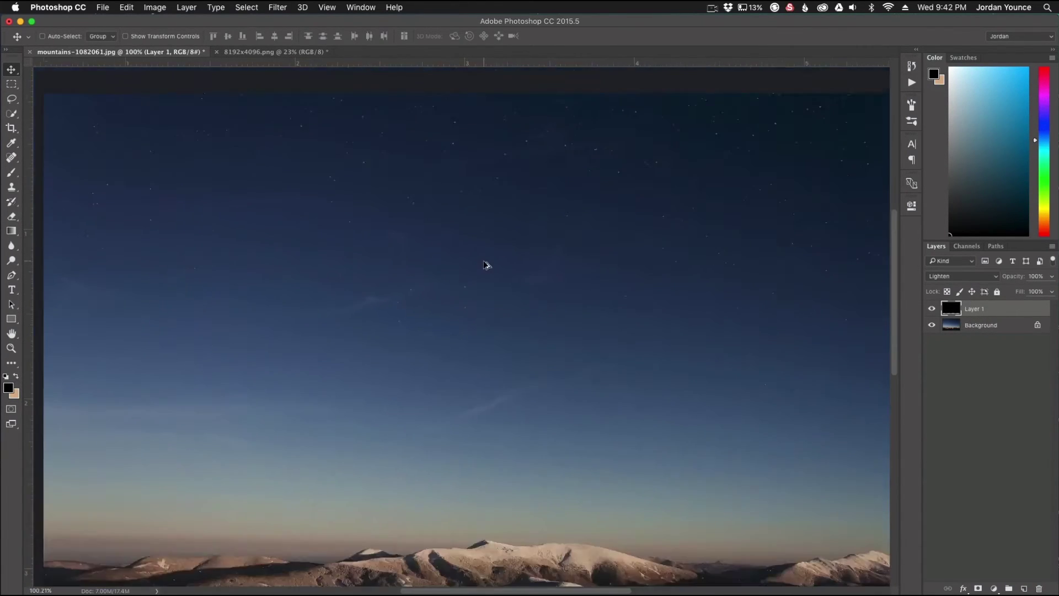
scroll(516, 287, up, 1)
Select the Star Trail action in the Actions panel and play it.
click(361, 7)
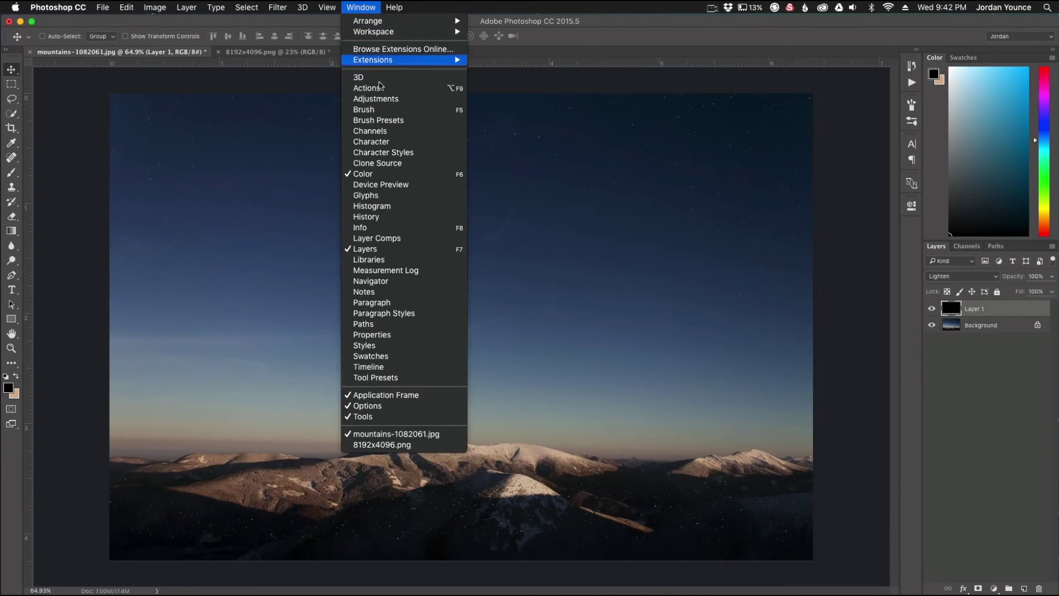
click(366, 88)
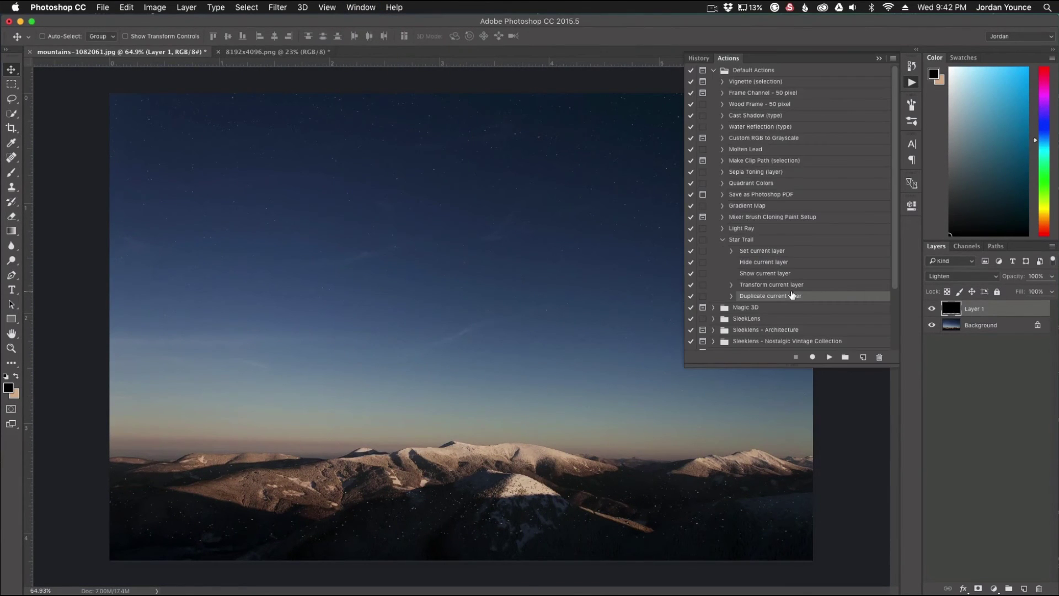
click(728, 241)
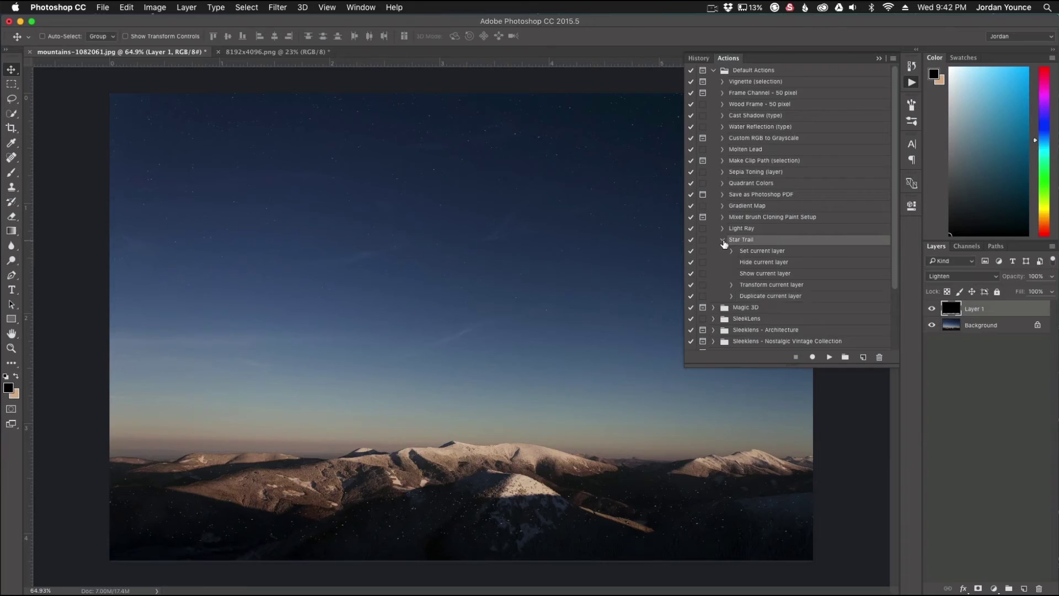
click(721, 241)
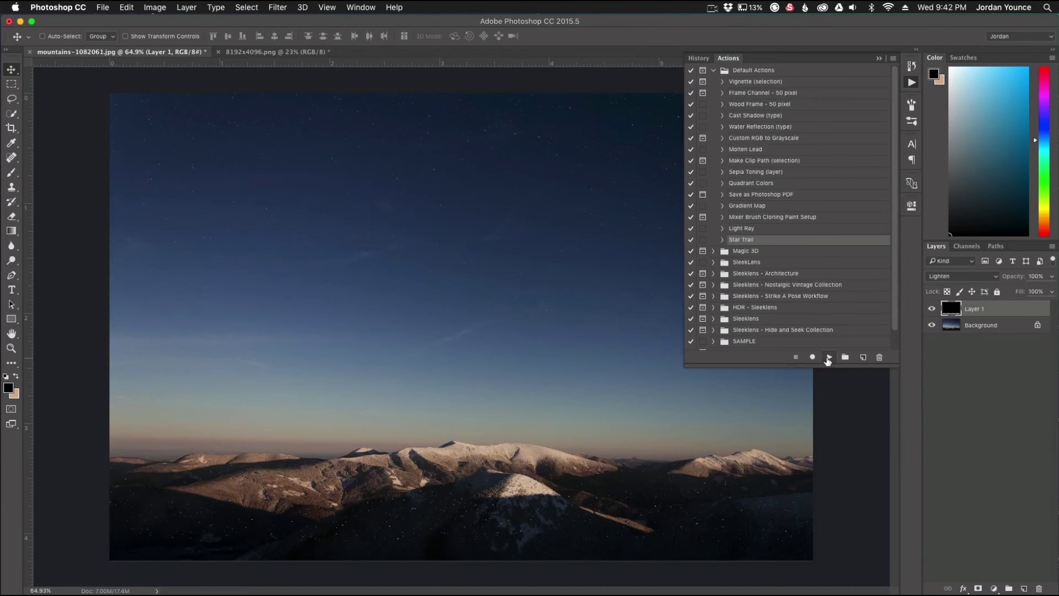
click(828, 359)
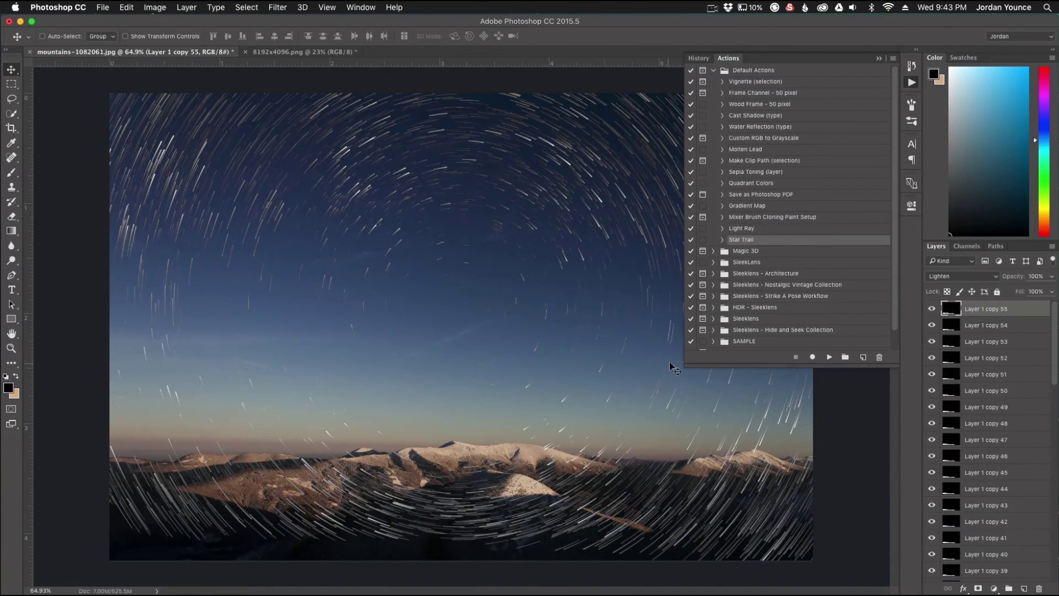
Close the Actions panel and select all star layers from Layer 1 copy 55 down to Layer 1.
scroll(1013, 408, down, 10)
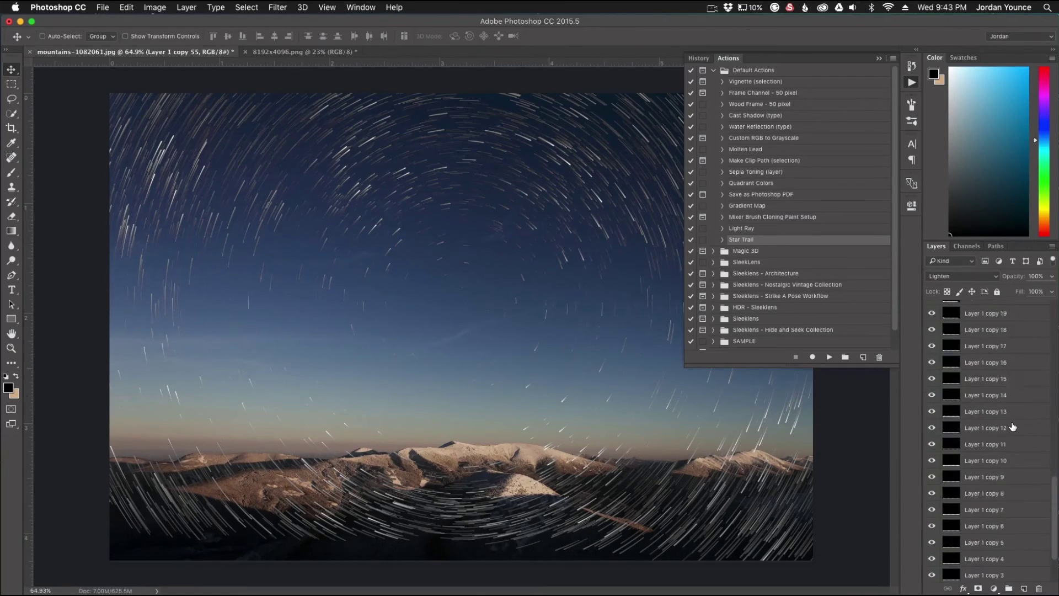
scroll(1013, 426, up, 9)
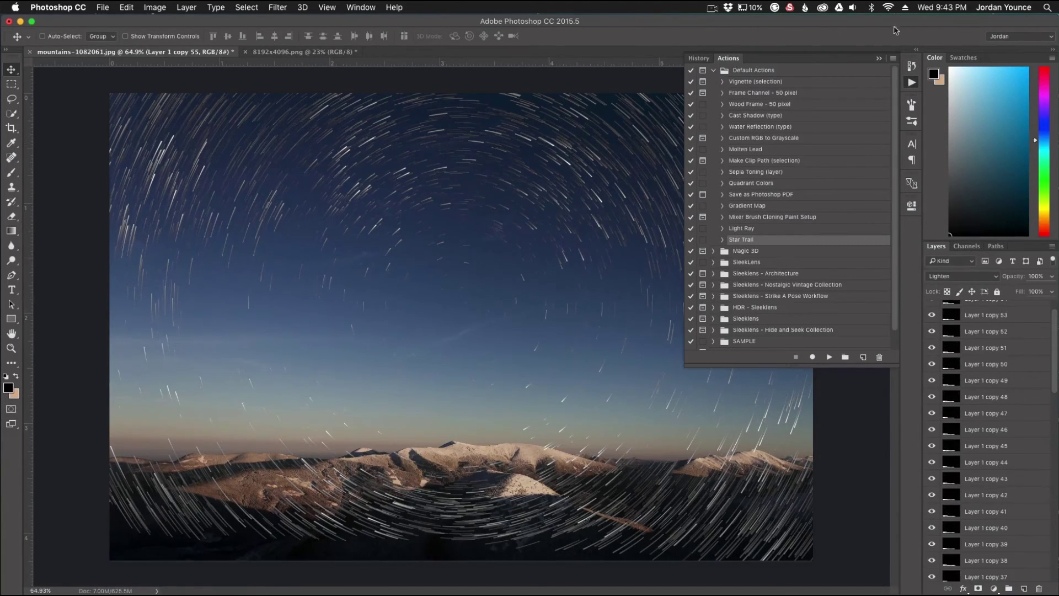
click(880, 59)
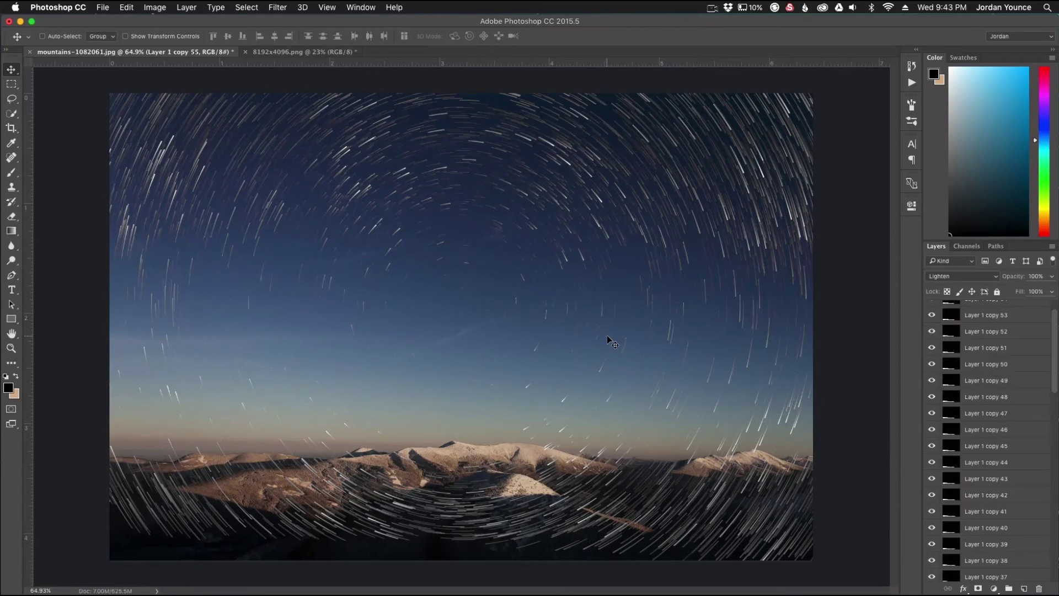
scroll(1010, 367, up, 2)
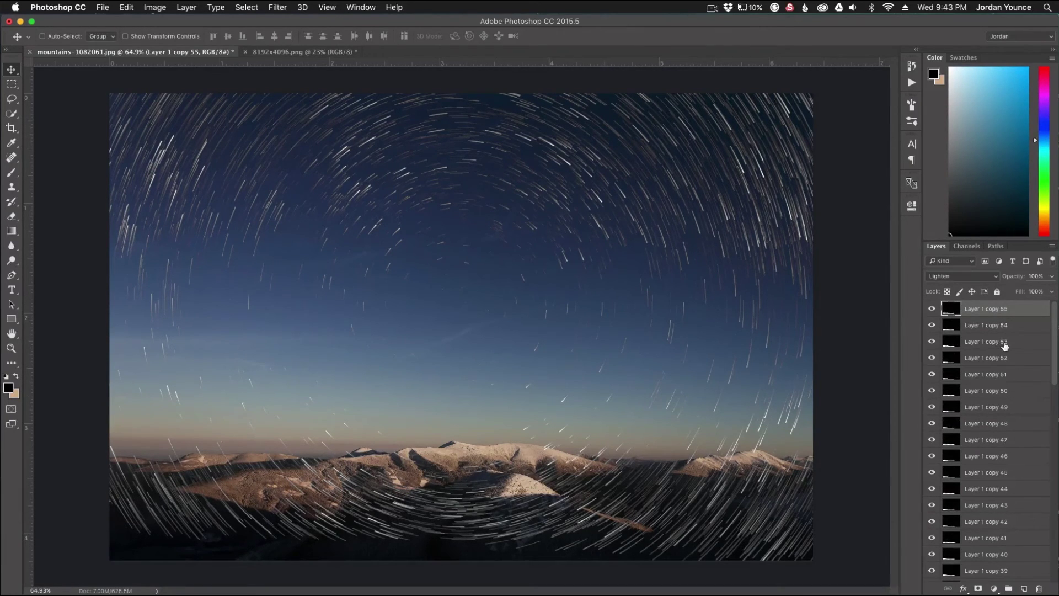
scroll(977, 441, down, 10)
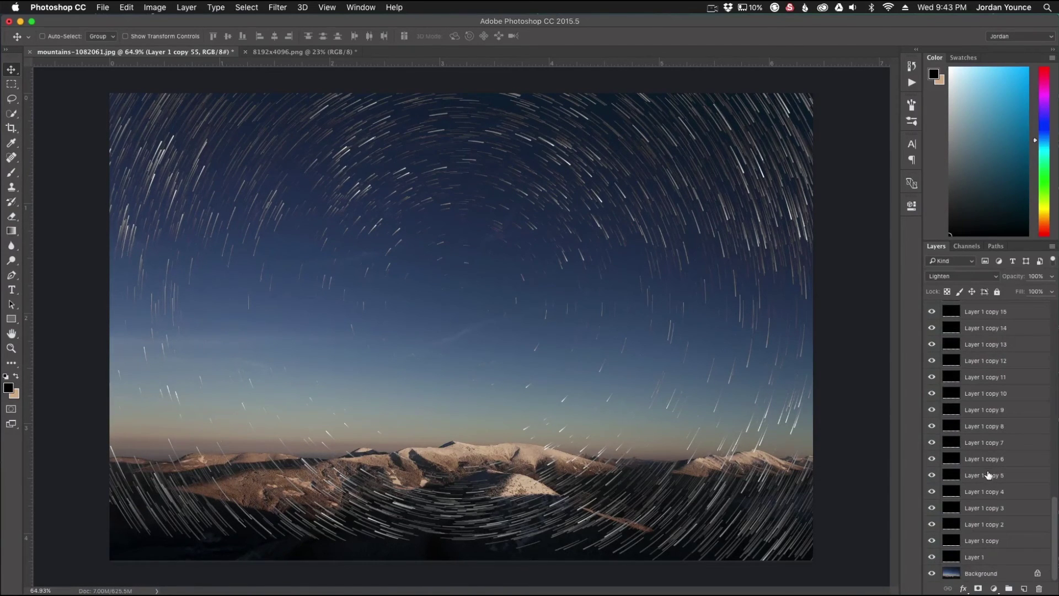
shift+click(994, 558)
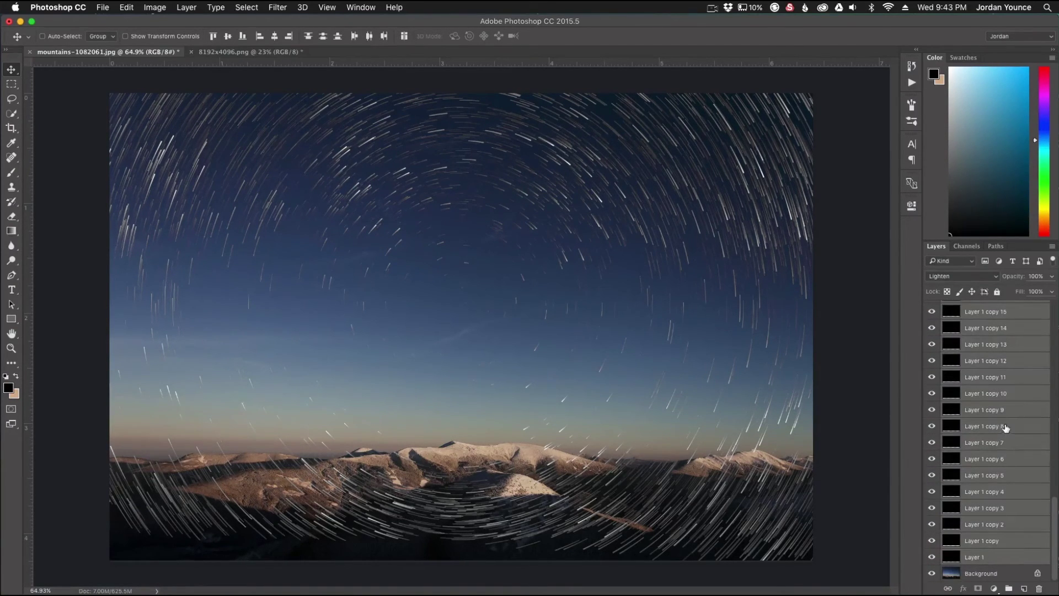
Group the selected star layers into Group 1 and toggle its visibility off and back on.
key(super+g)
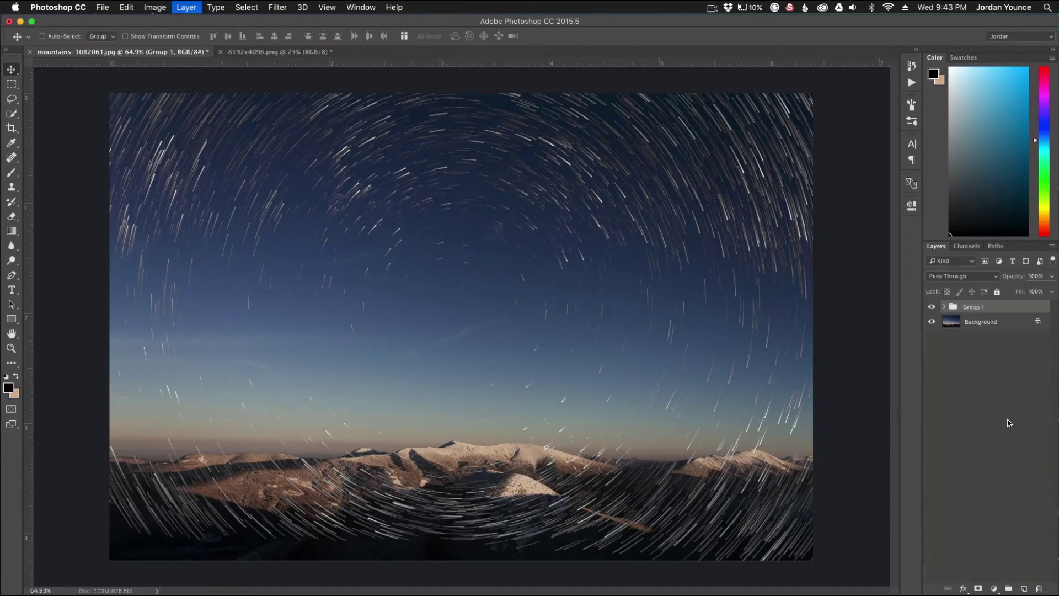
click(932, 306)
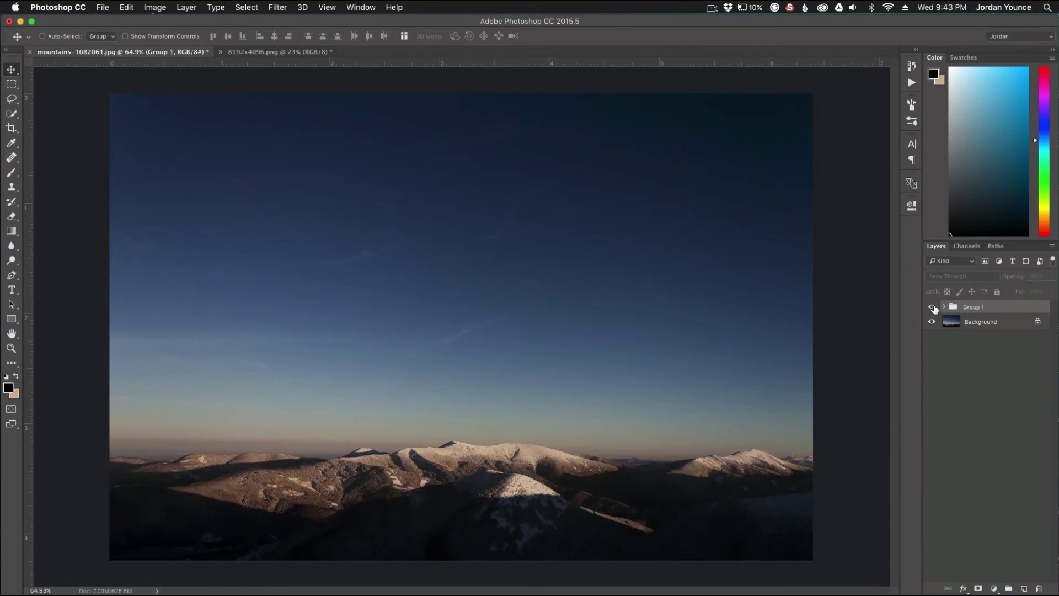
click(932, 307)
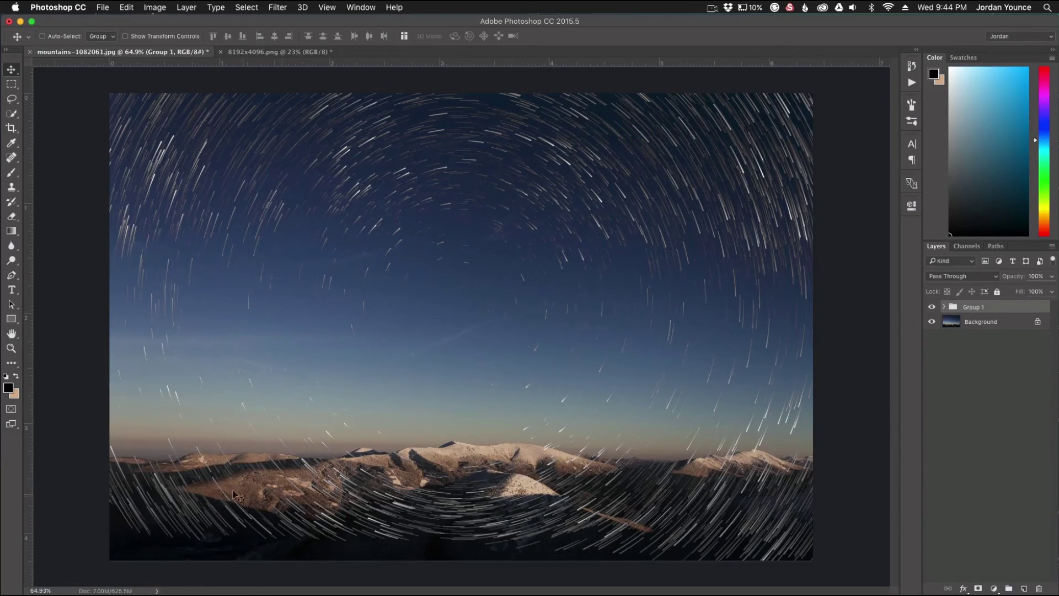
Add a layer mask to Group 1 and brush black over the mountains to hide trails there.
click(978, 589)
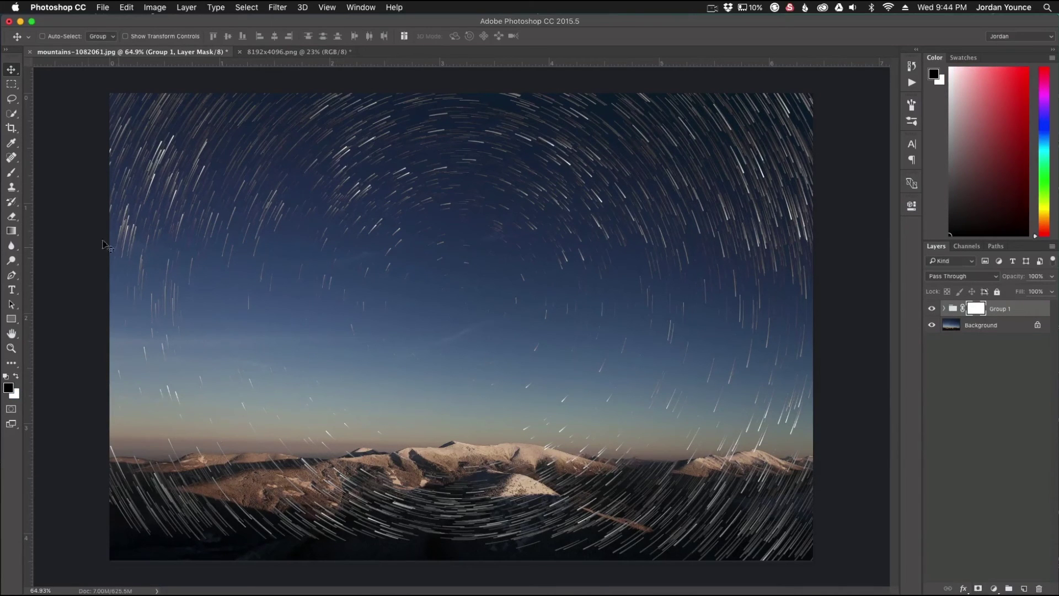
click(13, 172)
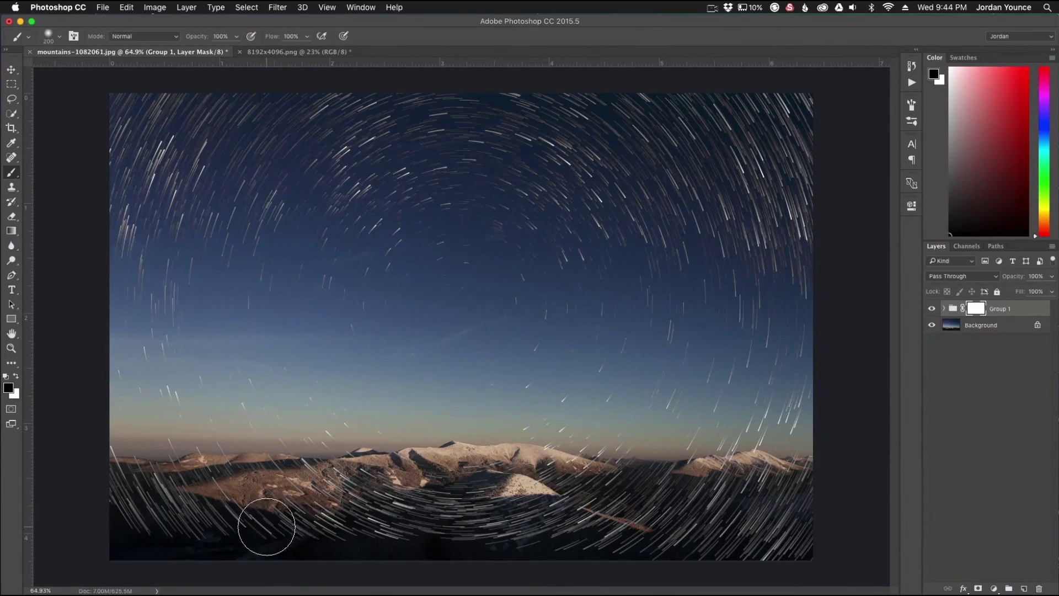
mouse_move(152, 530)
mouse_down()
mouse_move(197, 513)
mouse_move(116, 490)
mouse_move(753, 478)
mouse_move(345, 541)
mouse_up()
key(bracketleft)
key(bracketleft)
key(bracketleft)
key(bracketleft)
key(bracketleft)
key(bracketleft)
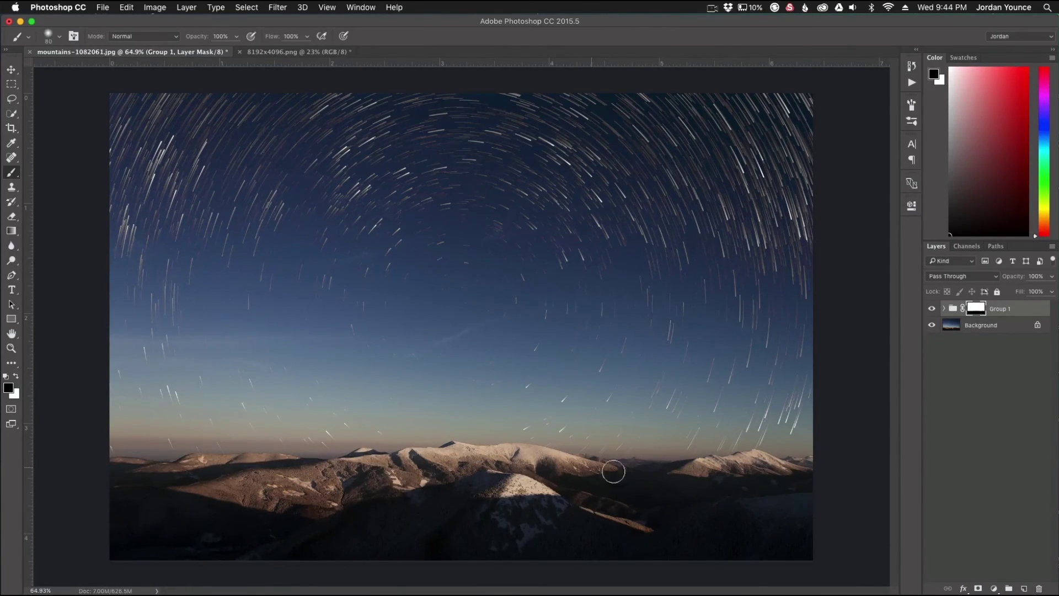
key(super+2)
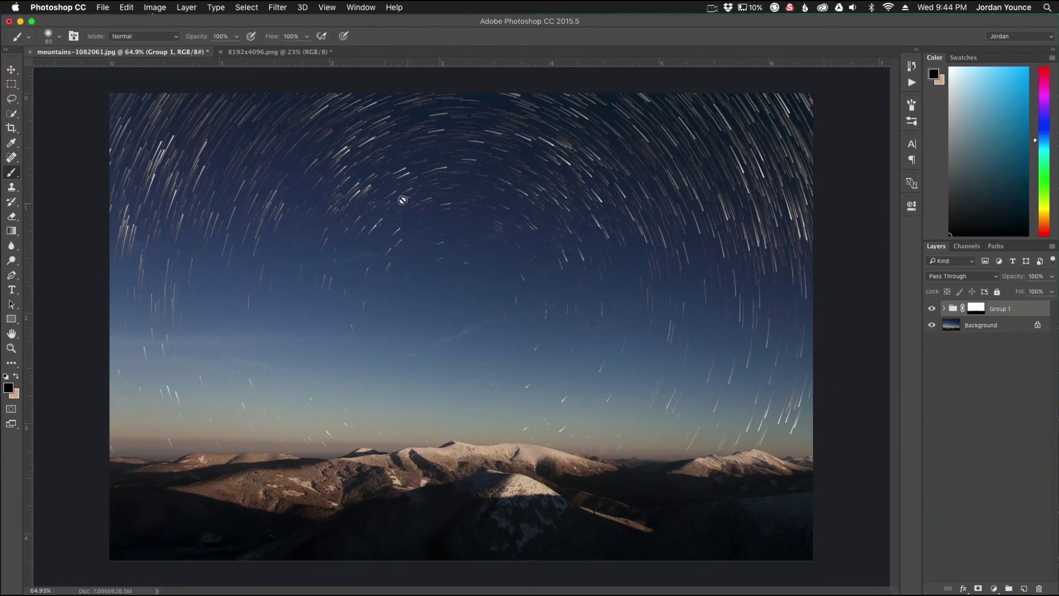
scroll(397, 194, up, 3)
scroll(351, 225, up, 10)
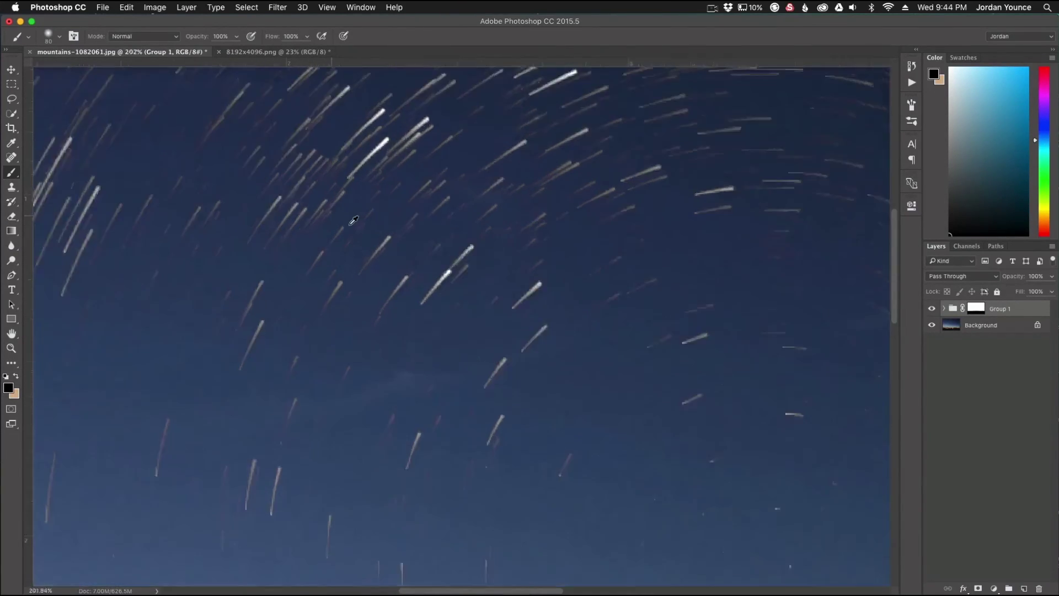
scroll(350, 224, down, 2)
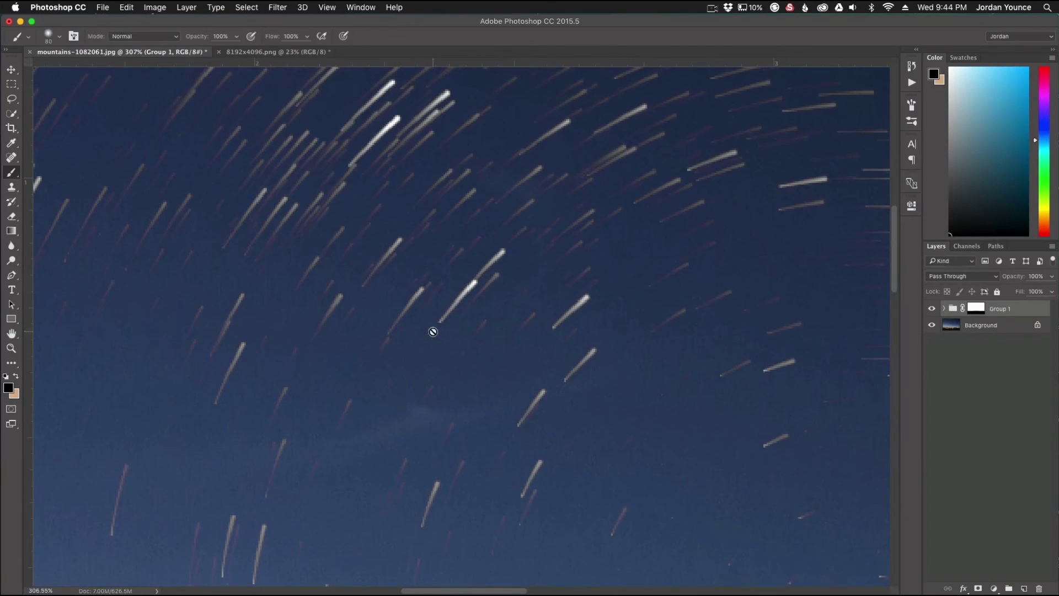
scroll(572, 296, down, 5)
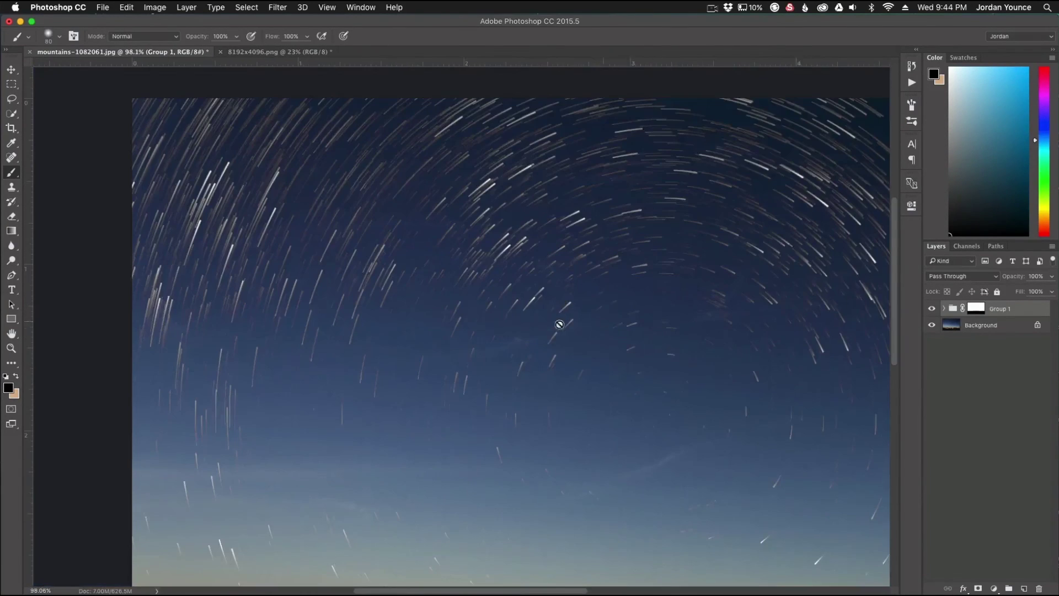
scroll(558, 255, down, 3)
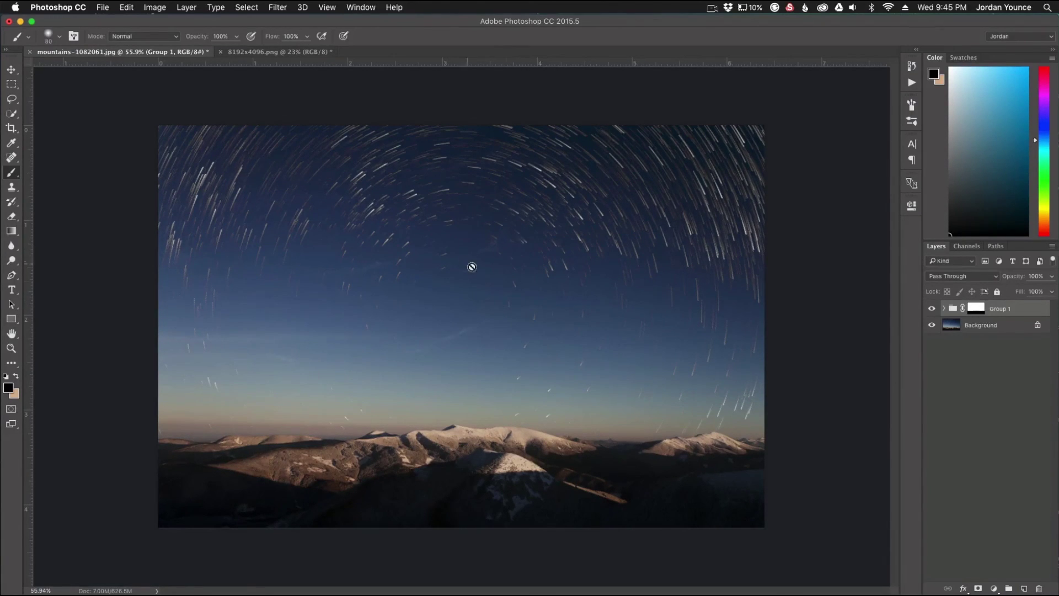
click(933, 309)
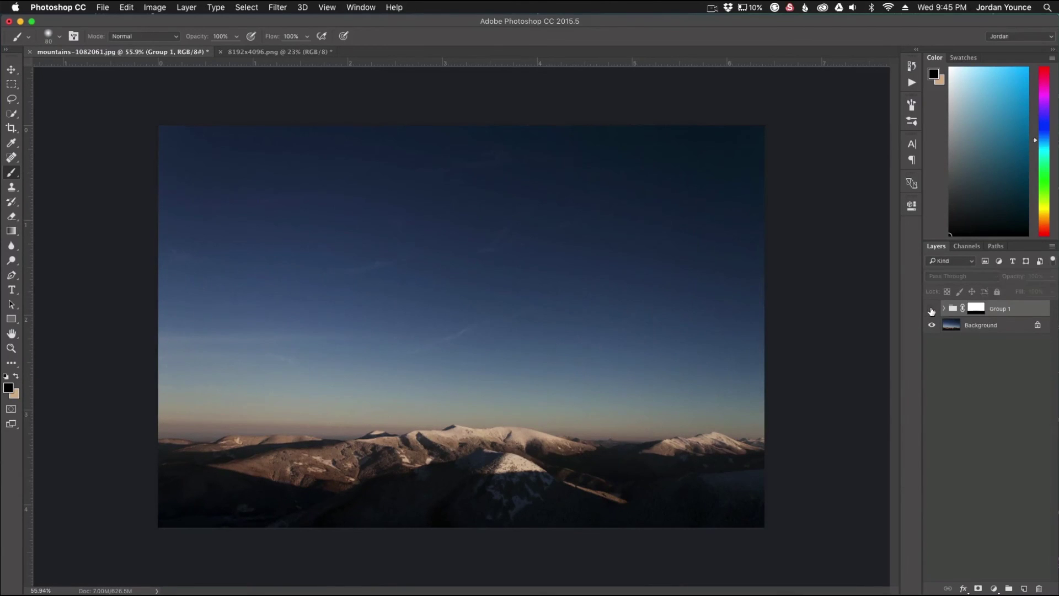
click(932, 310)
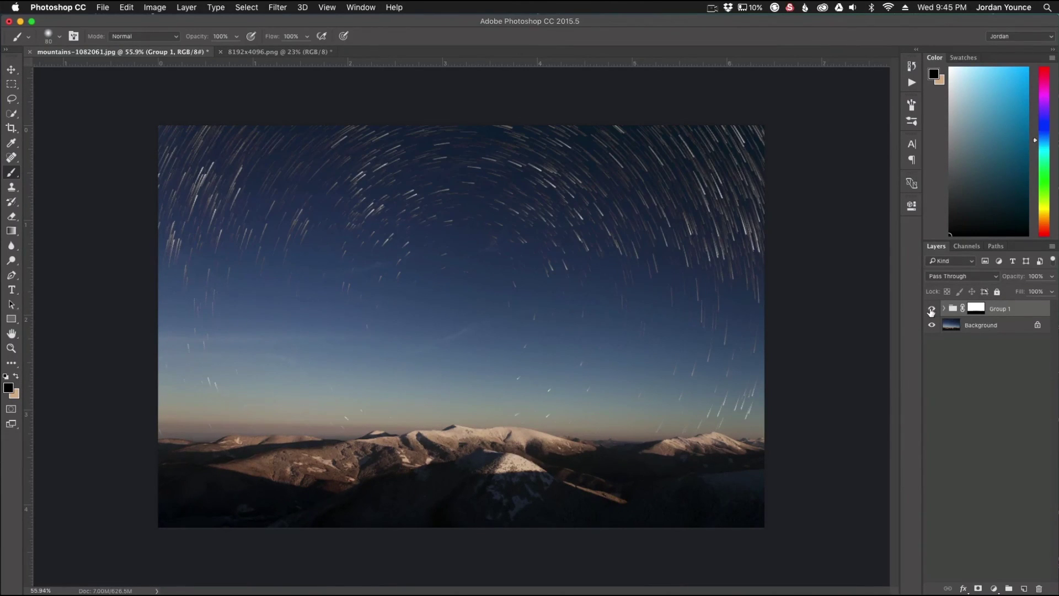